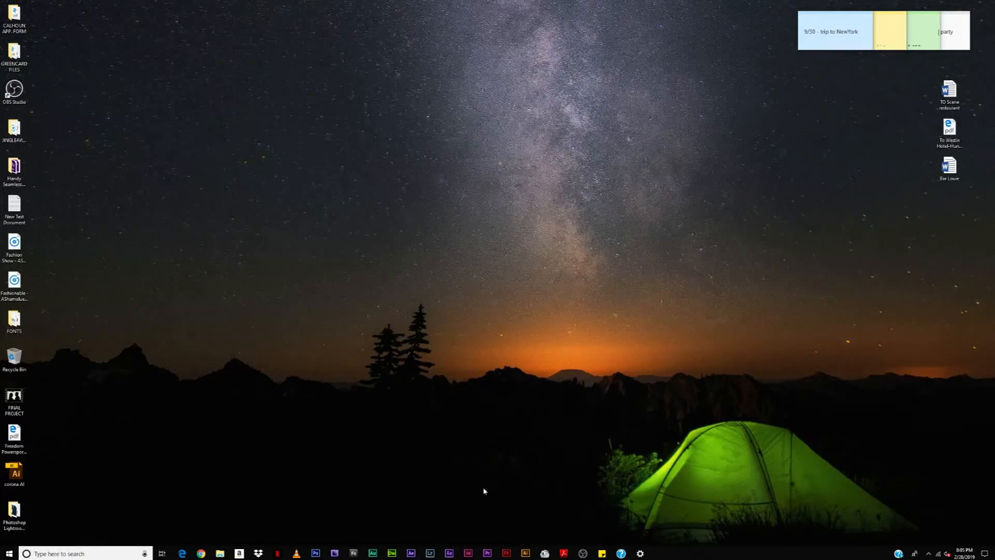
Launch Adobe Premiere Pro, start a new project and browse for its location in the PROJECTS folder on the H: drive.
{"action": "left_click", "coordinate": [488, 554]}
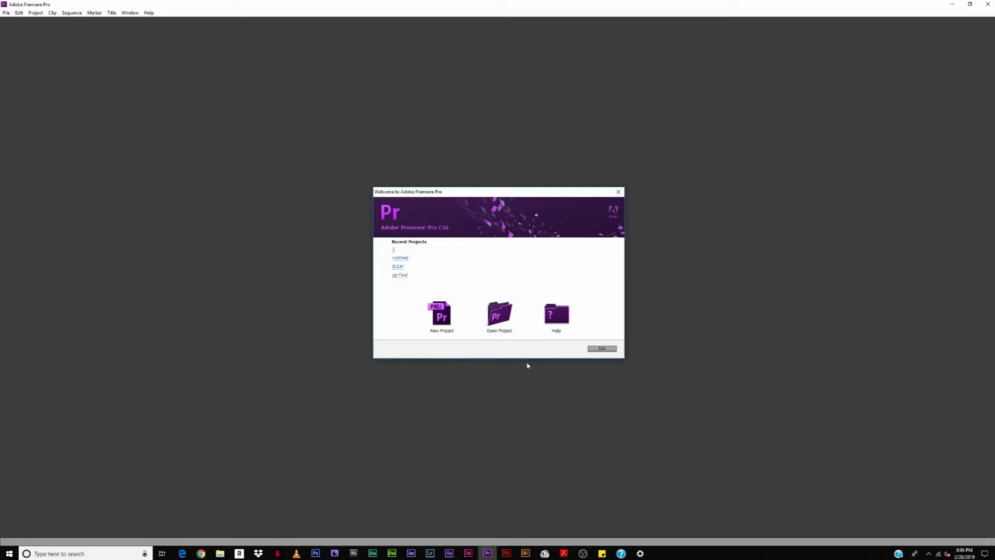
{"action": "left_click", "coordinate": [437, 325]}
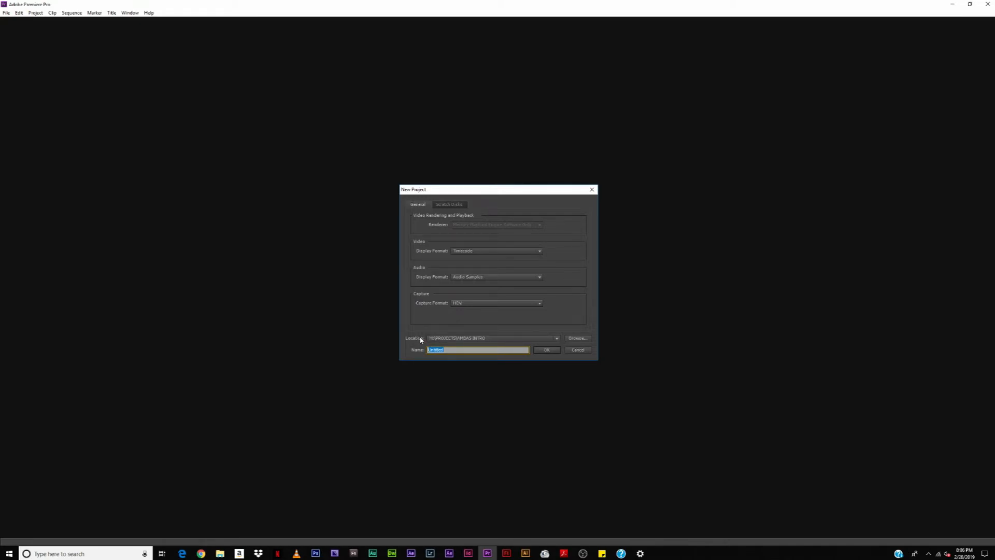
{"action": "left_click", "coordinate": [575, 337]}
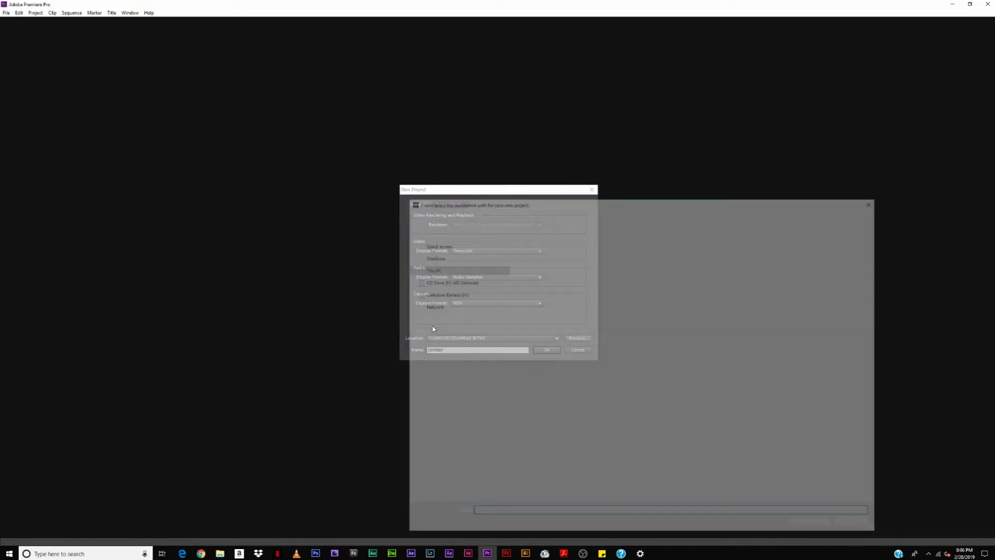
{"action": "left_click_drag", "start_coordinate": [616, 207], "coordinate": [463, 92]}
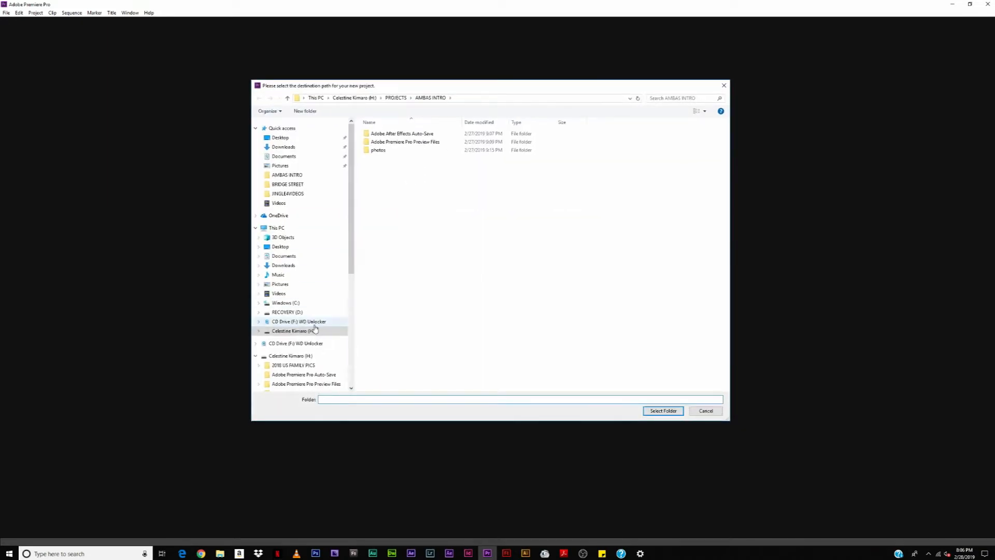
{"action": "left_click", "coordinate": [283, 228]}
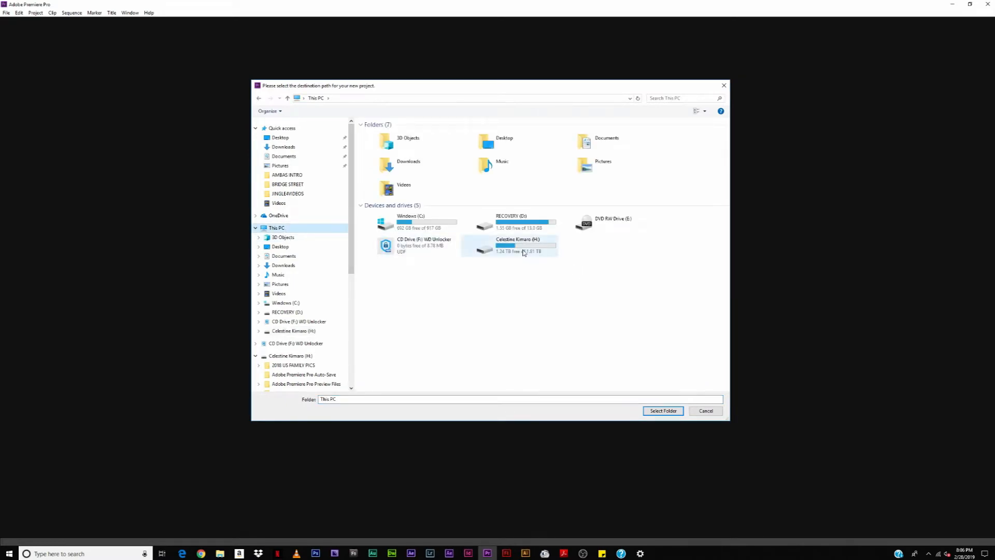
{"action": "double_click", "coordinate": [523, 251]}
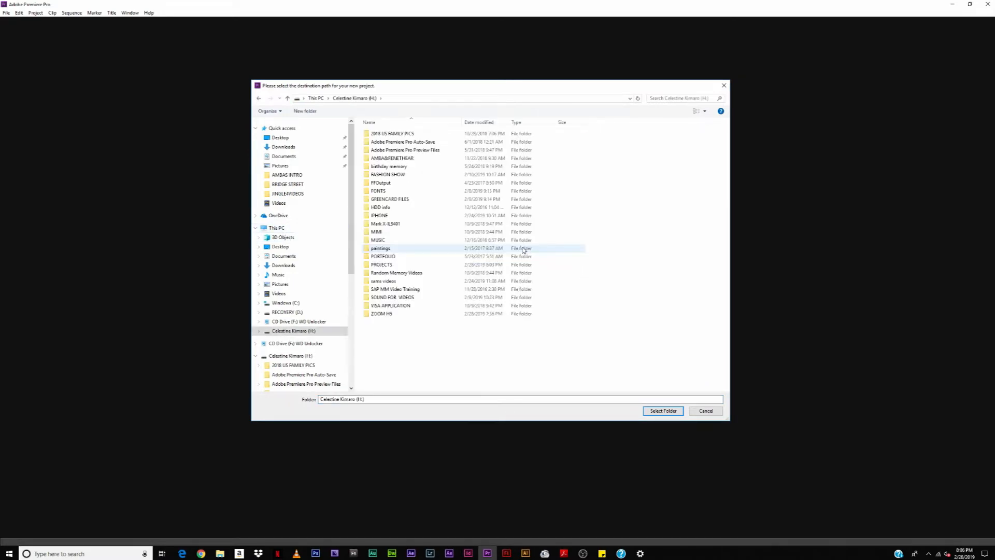
{"action": "double_click", "coordinate": [388, 264]}
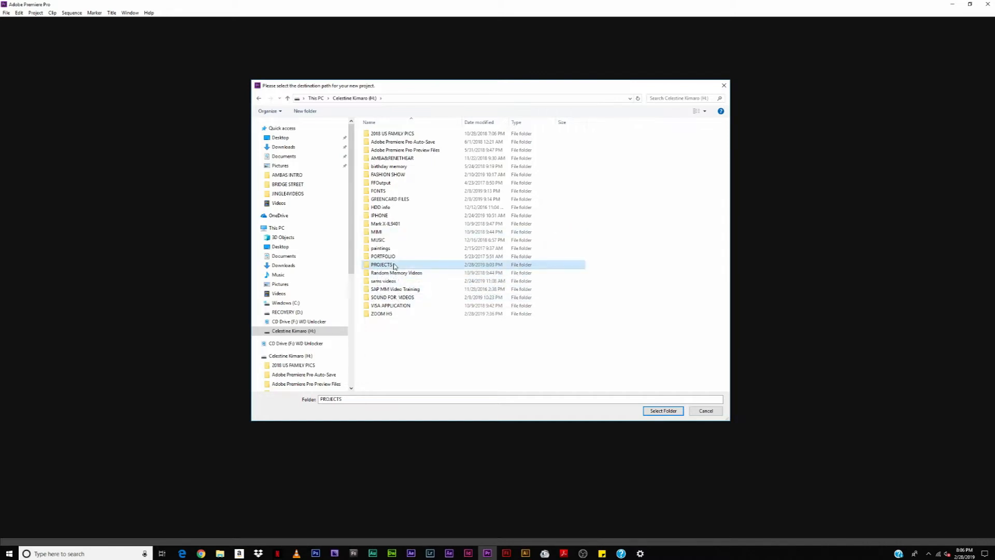
Create a folder named TUTORIAL 1 inside PROJECTS and select it as the project location.
{"action": "left_click", "coordinate": [311, 110]}
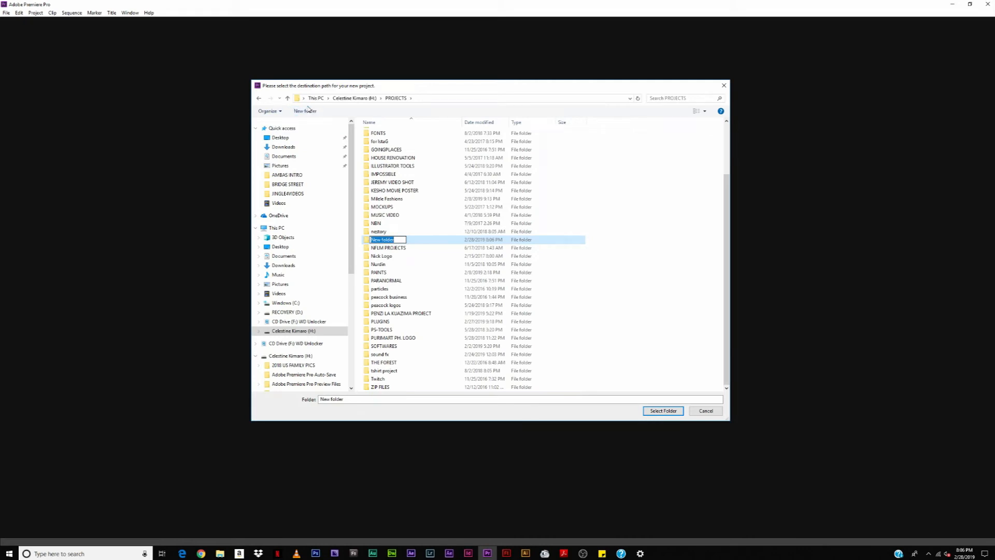
{"action": "right_click", "coordinate": [629, 199]}
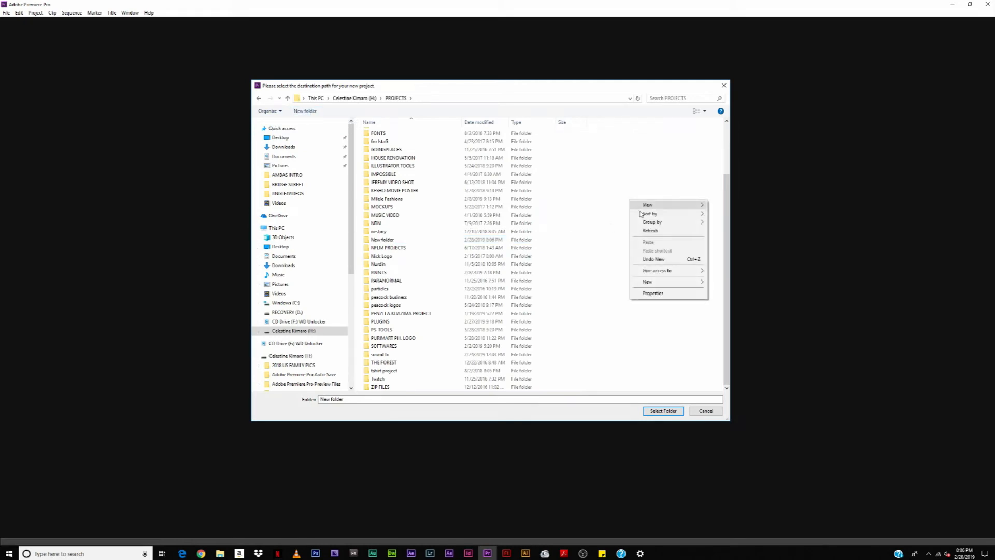
{"action": "mouse_move", "coordinate": [697, 283]}
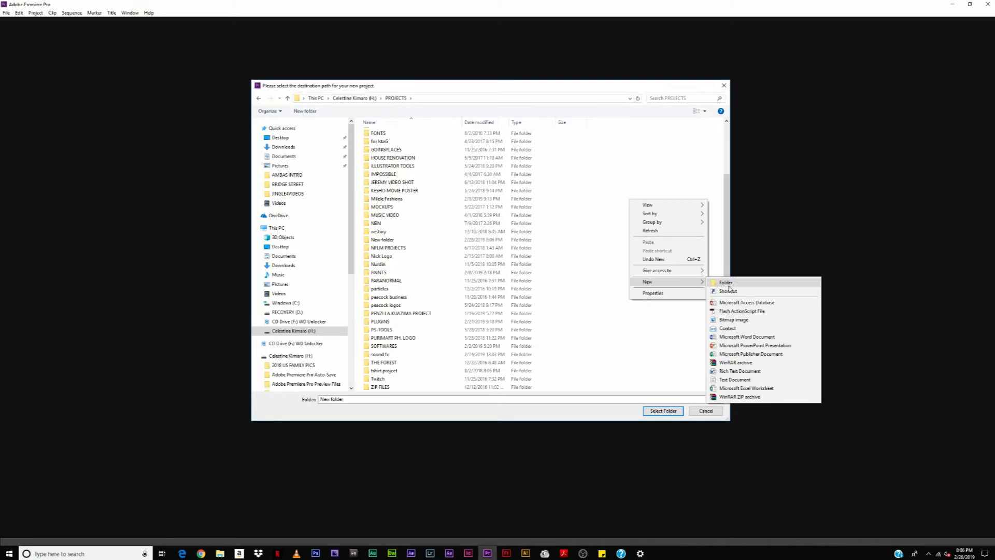
{"action": "left_click", "coordinate": [617, 208]}
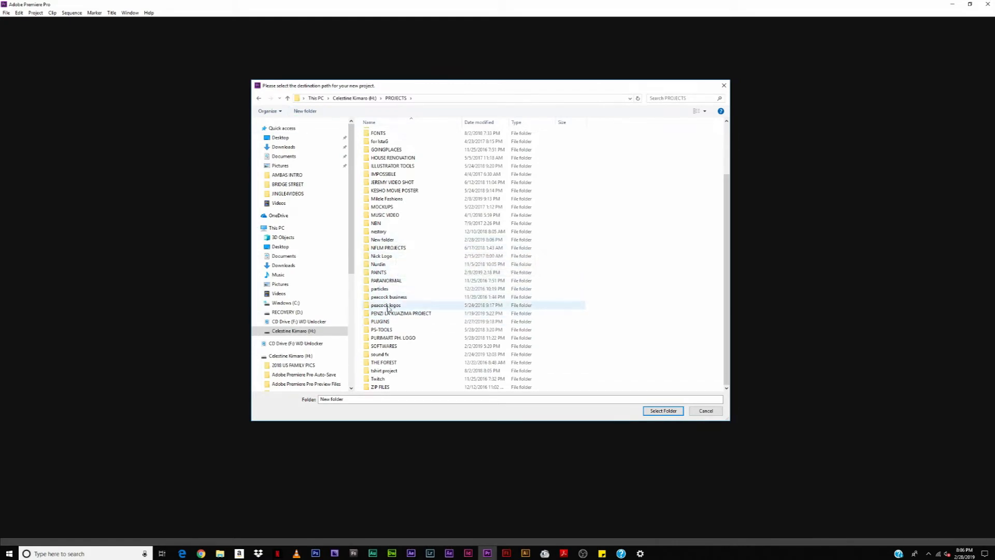
{"action": "left_click", "coordinate": [417, 241]}
{"action": "left_click", "coordinate": [417, 242]}
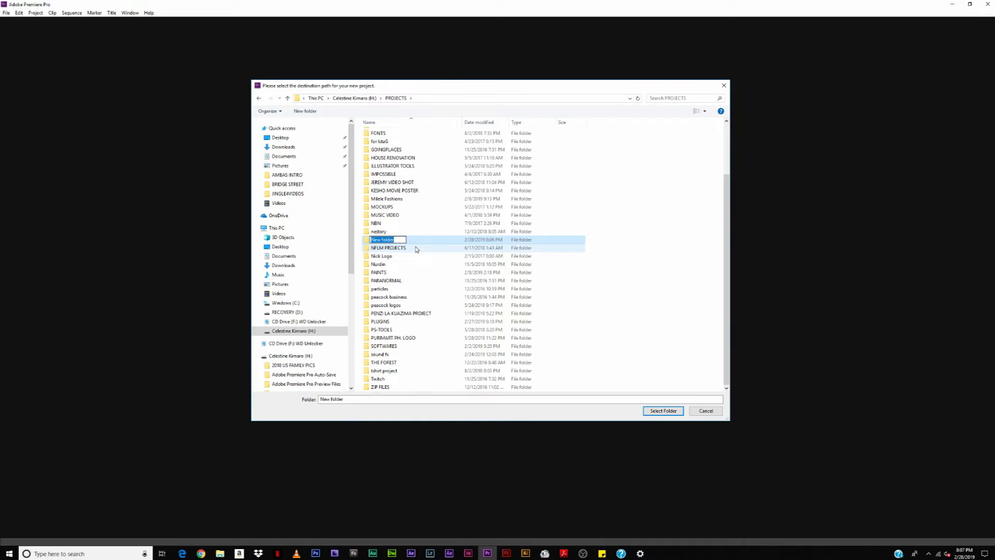
{"action": "type", "text": "TUTORIAL 1"}
{"action": "key", "text": "Return"}
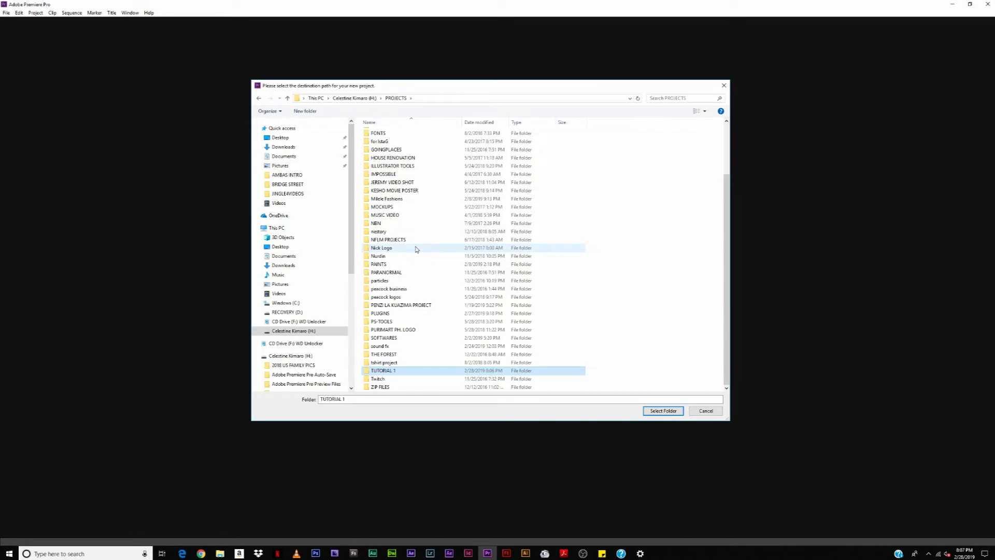
{"action": "left_click", "coordinate": [663, 410]}
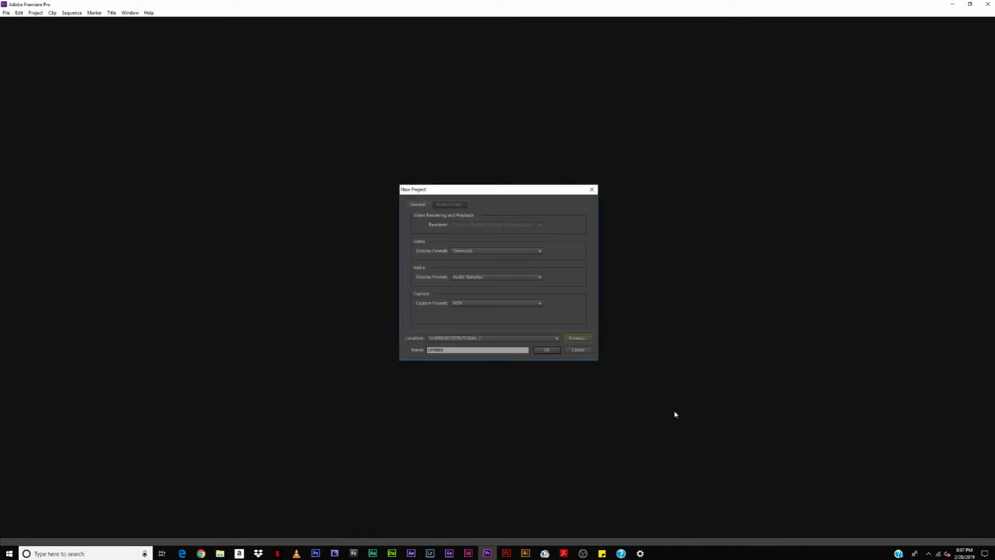
Name the project KUINGIZA VIDEO and create it.
{"action": "key", "text": "Tab"}
{"action": "type", "text": "K"}
{"action": "left_click", "coordinate": [550, 352]}
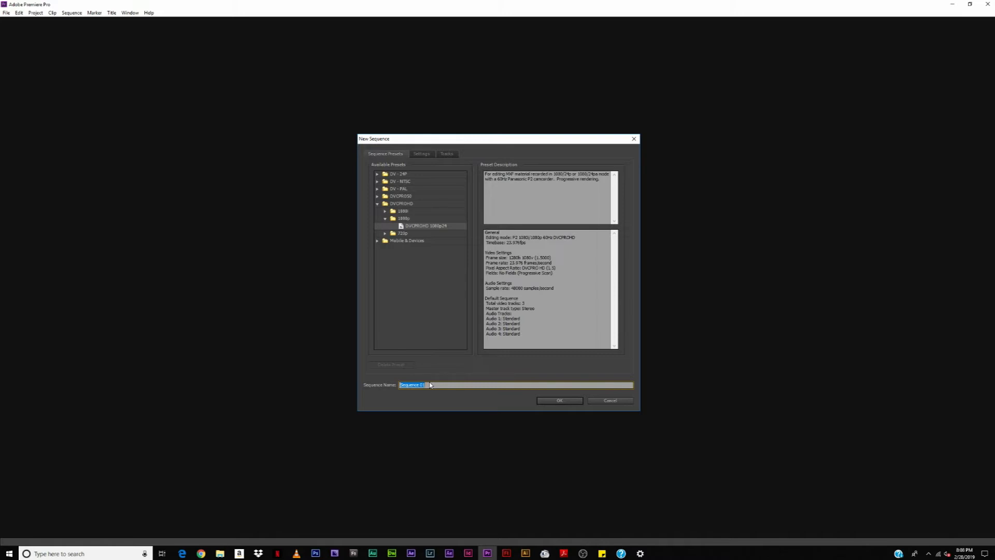
Create a sequence named KUINGIZA VIDEO using the DVCPROHD 1080p24 preset.
{"action": "type", "text": "K"}
{"action": "type", "text": "UNGIZA VIDEO"}
{"action": "left_click", "coordinate": [566, 402]}
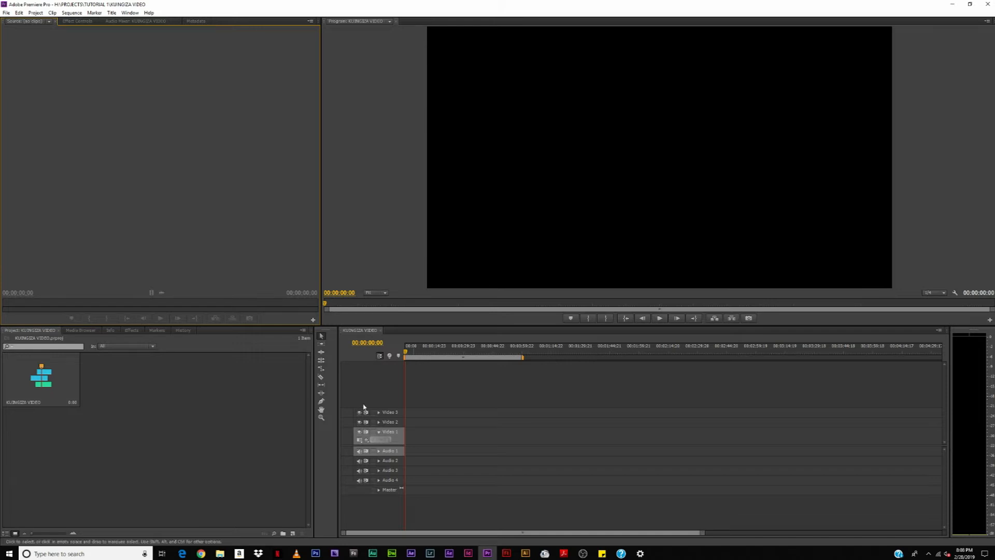
Look through the installed programs for Adobe Premiere Pro CS6 in the Adobe Master Collection CS6 folder.
{"action": "left_click", "coordinate": [9, 553]}
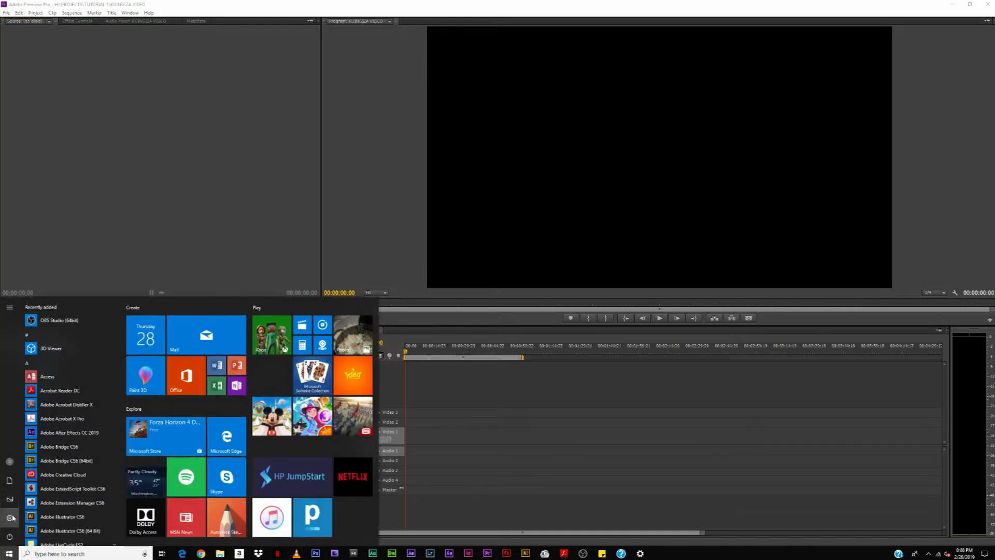
{"action": "scroll", "coordinate": [91, 418], "scroll_direction": "down", "scroll_amount": 2}
{"action": "scroll", "coordinate": [91, 419], "scroll_direction": "down", "scroll_amount": 3}
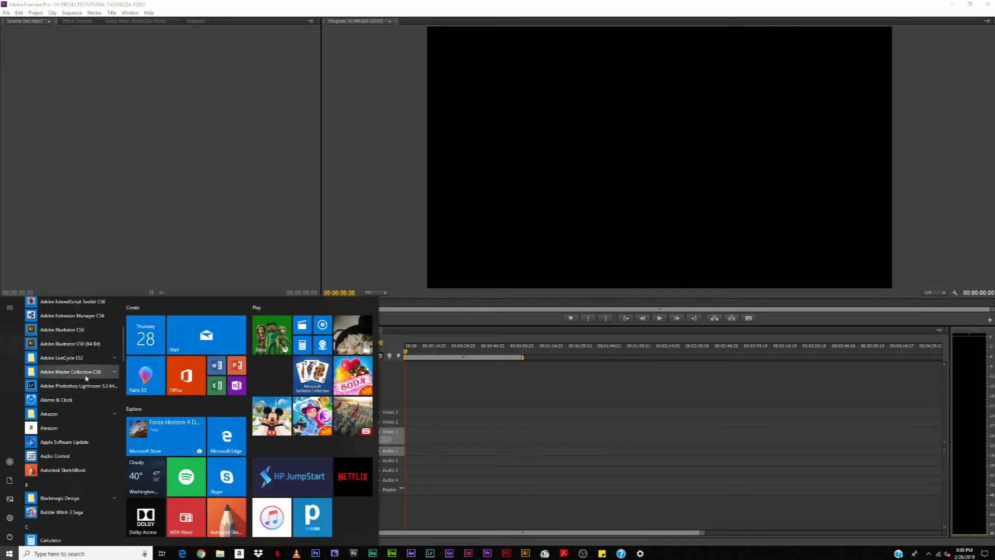
{"action": "left_click", "coordinate": [86, 375]}
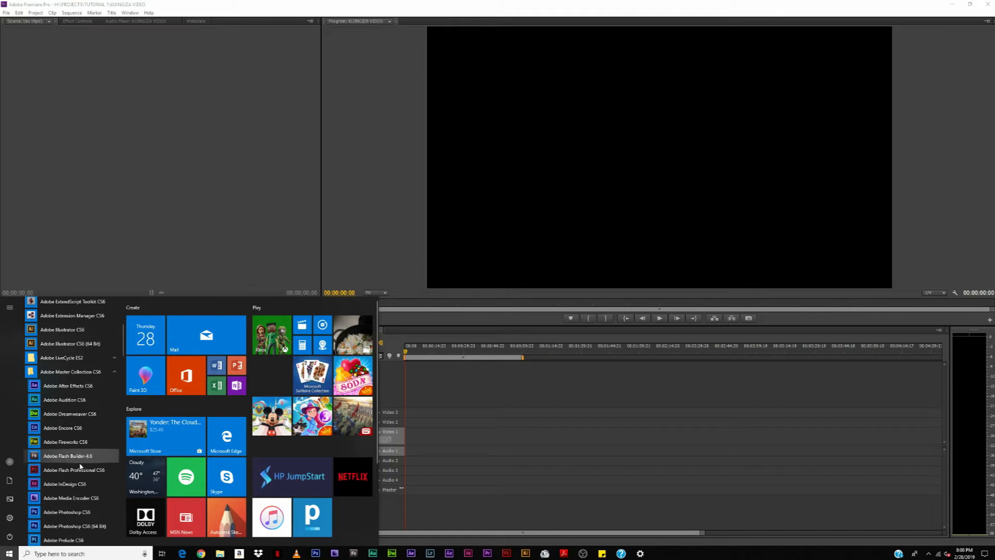
{"action": "scroll", "coordinate": [77, 470], "scroll_direction": "down", "scroll_amount": 1}
{"action": "scroll", "coordinate": [76, 471], "scroll_direction": "down", "scroll_amount": 2}
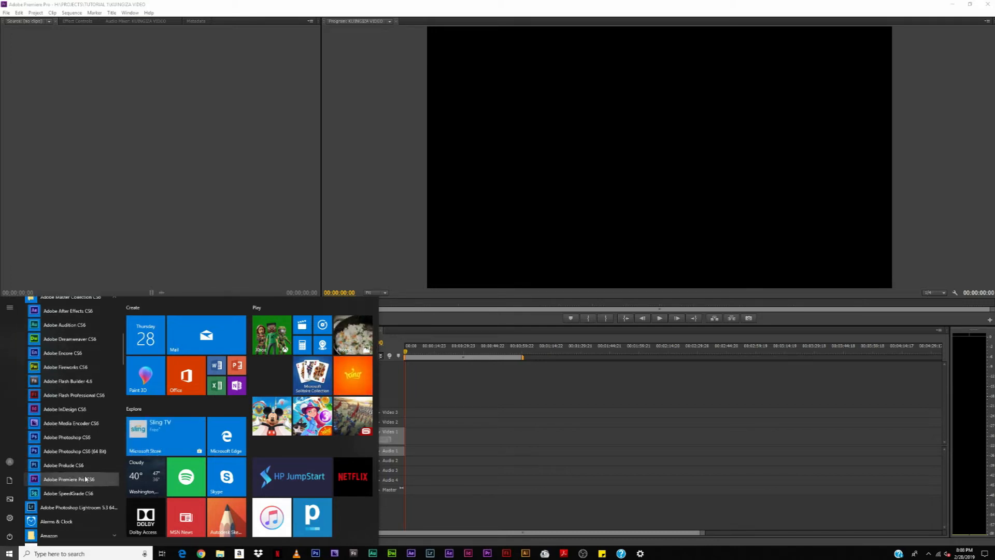
{"action": "left_click", "coordinate": [219, 192]}
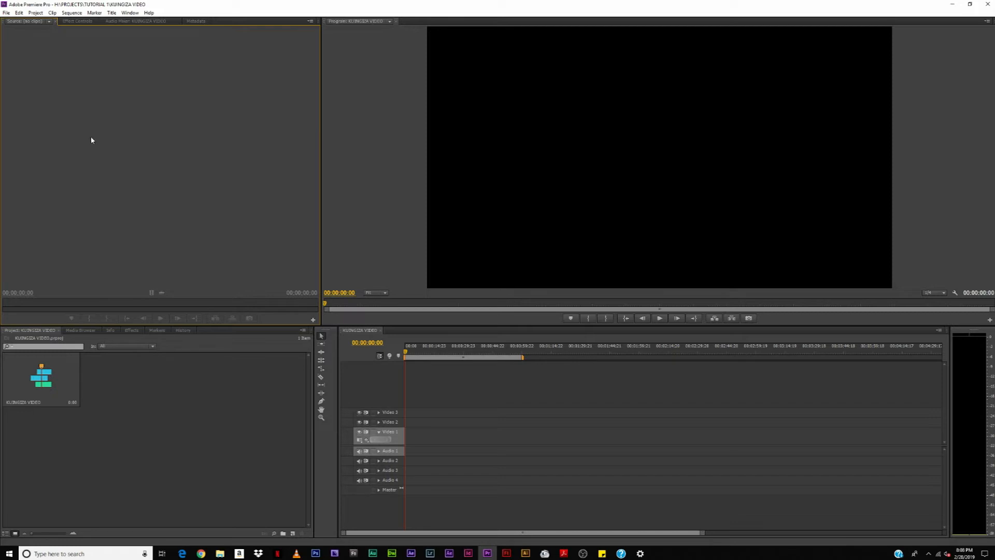
{"action": "left_click", "coordinate": [6, 13]}
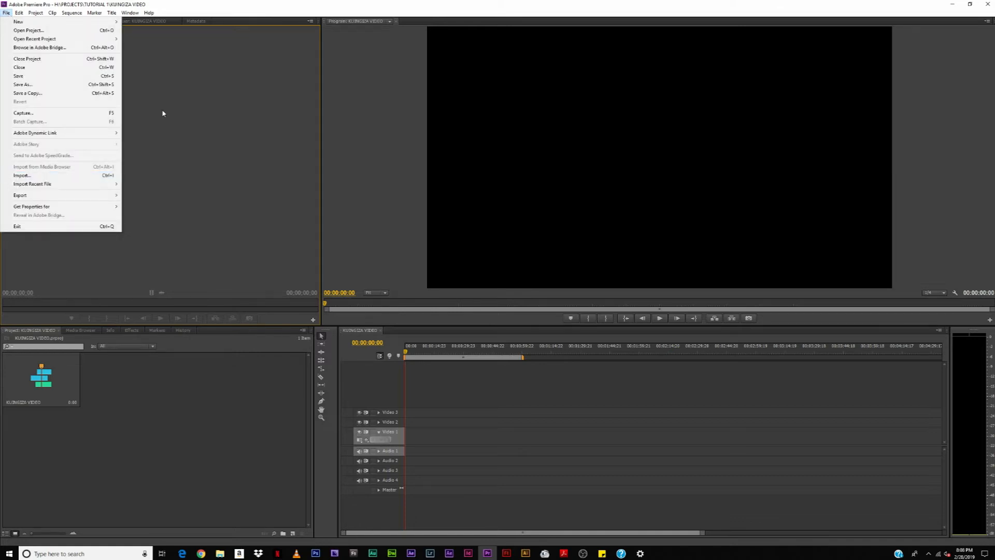
{"action": "left_click", "coordinate": [167, 159]}
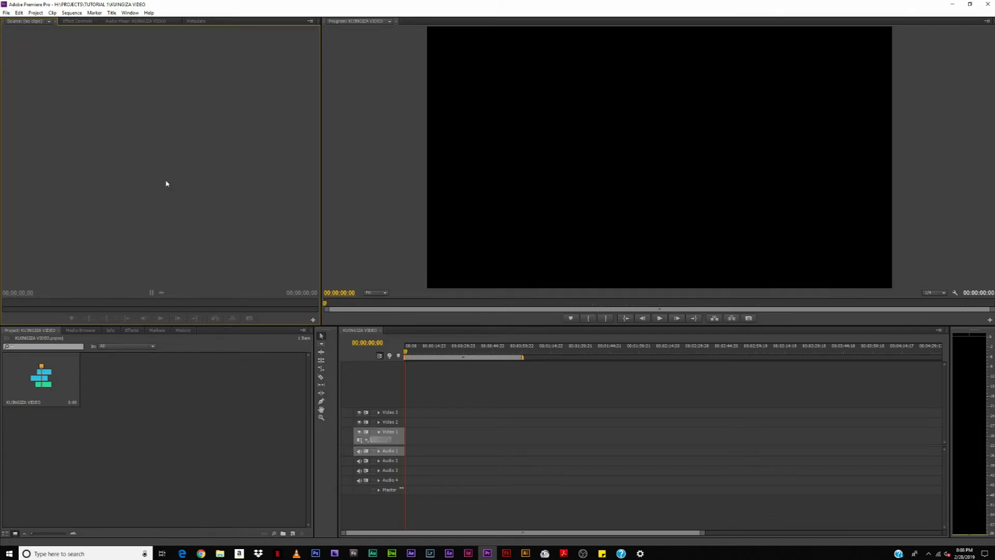
{"action": "key", "text": "ctrl+i"}
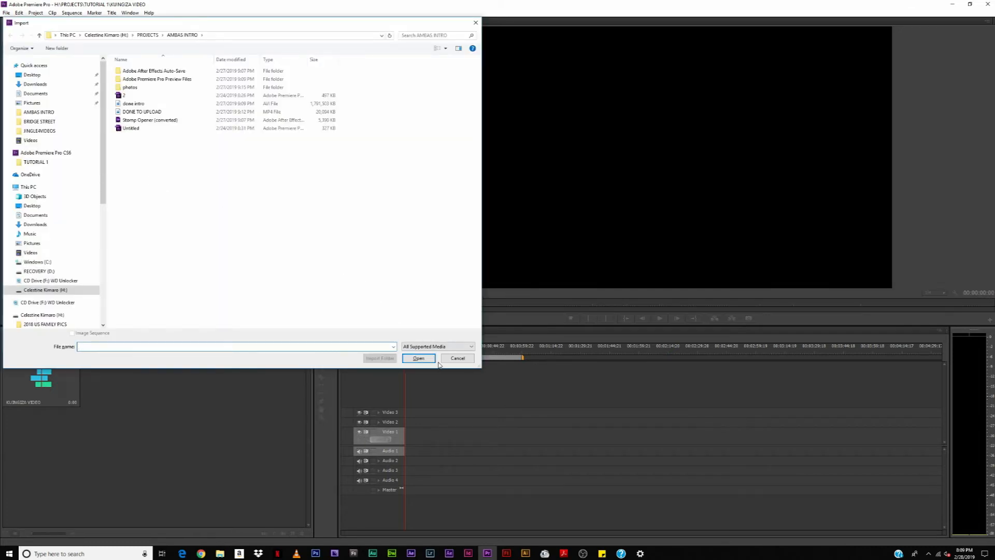
{"action": "left_click", "coordinate": [457, 358]}
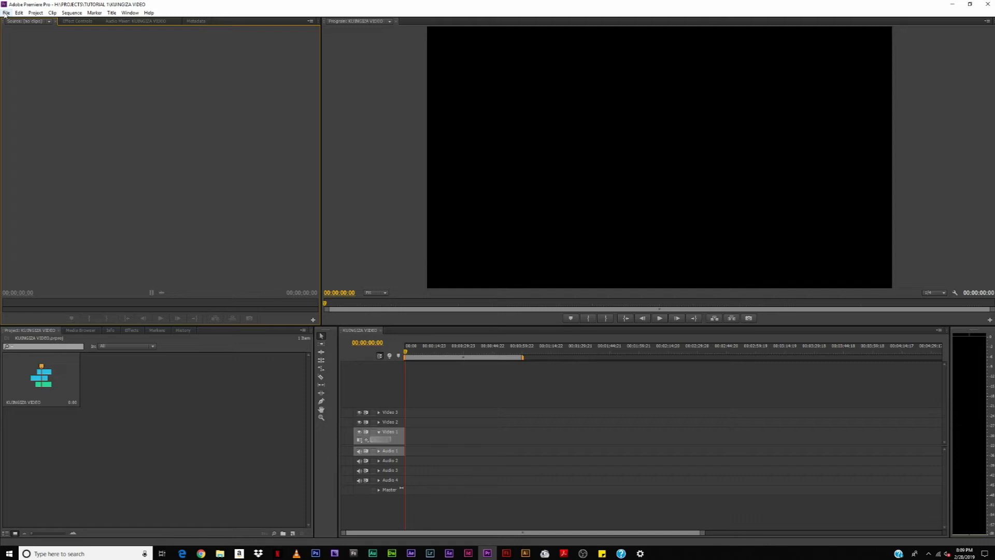
Start importing media and display the files in the AMBAS INTRO folder as extra large icons.
{"action": "left_click", "coordinate": [6, 14]}
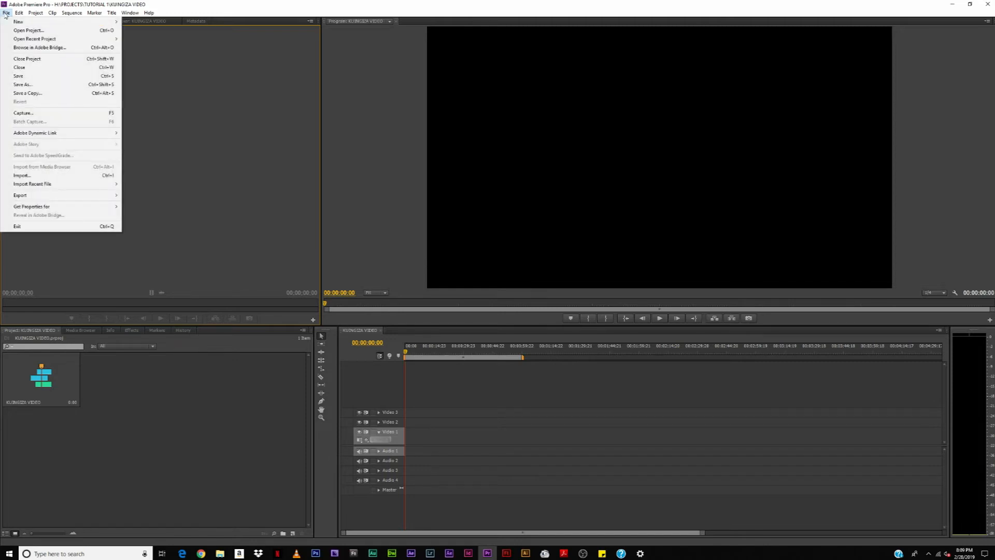
{"action": "left_click", "coordinate": [38, 176]}
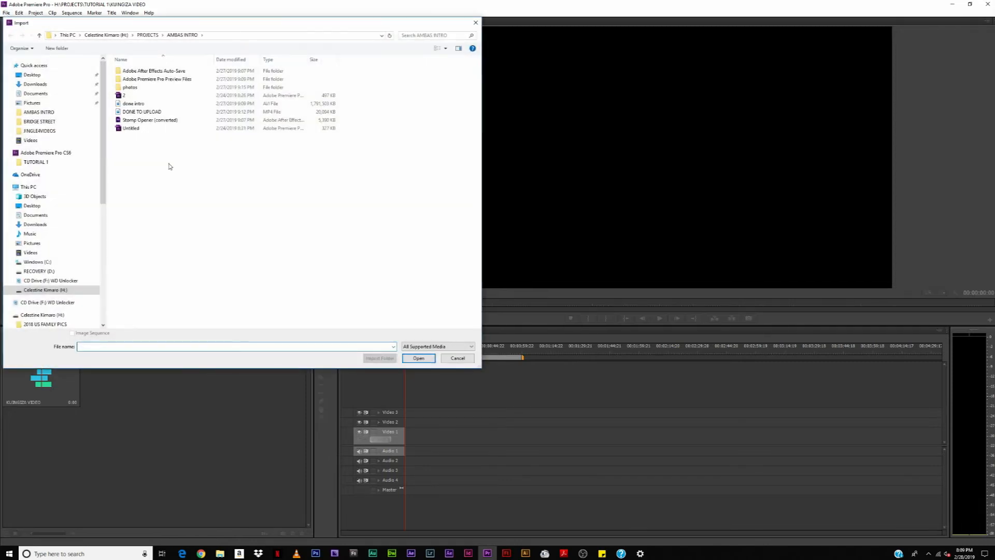
{"action": "left_click", "coordinate": [446, 49]}
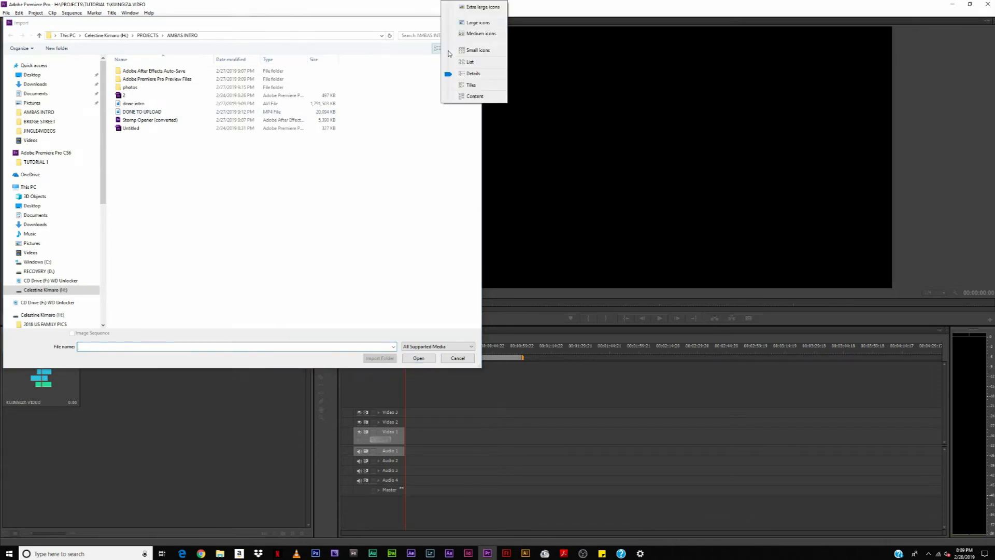
{"action": "left_click", "coordinate": [468, 7]}
{"action": "mouse_move", "coordinate": [478, 98]}
{"action": "left_mouse_down"}
{"action": "mouse_move", "coordinate": [483, 147]}
{"action": "mouse_move", "coordinate": [484, 94]}
{"action": "left_mouse_up"}
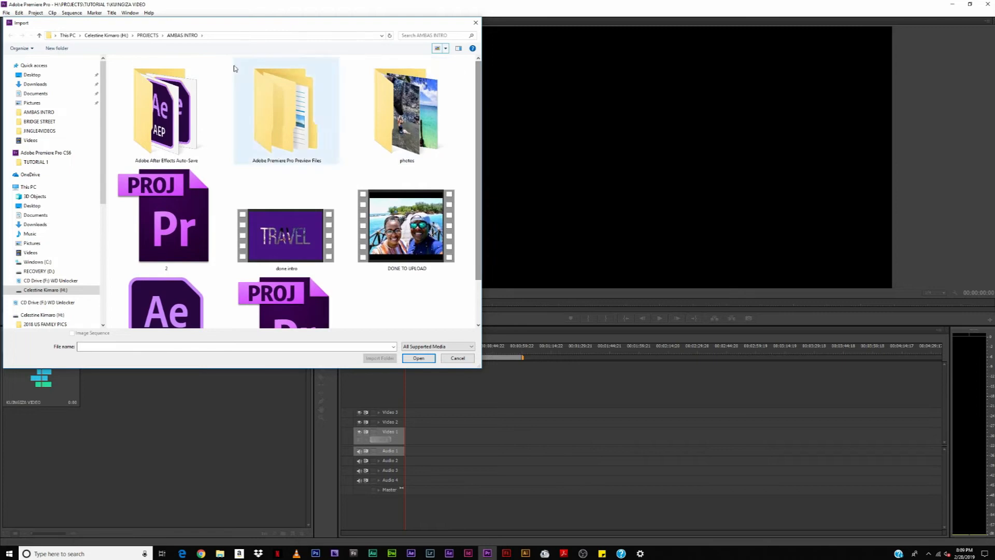
Look through the PROJECTS and IPHONE folders, including RONDOM VIDEO, for footage to import.
{"action": "left_click", "coordinate": [141, 36]}
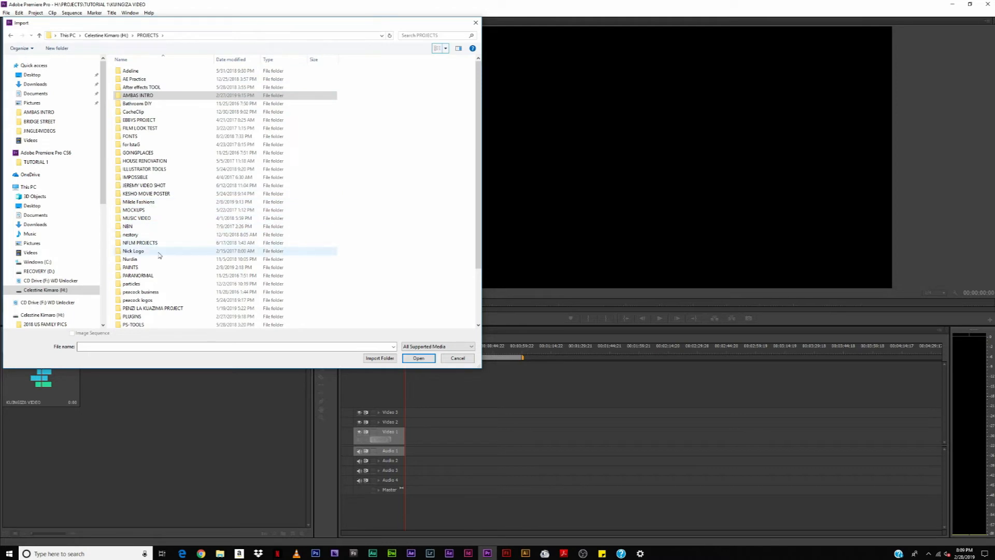
{"action": "left_click", "coordinate": [106, 35]}
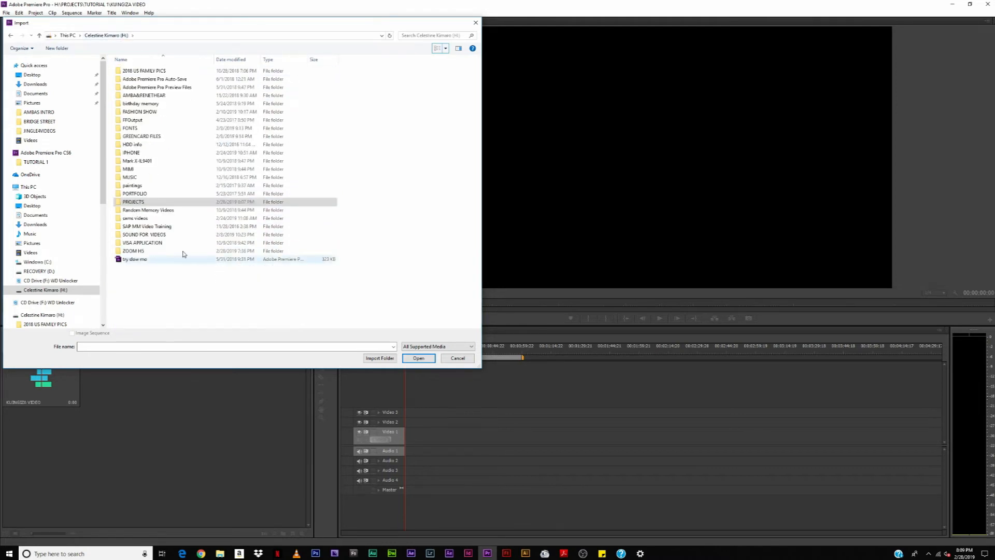
{"action": "double_click", "coordinate": [139, 202]}
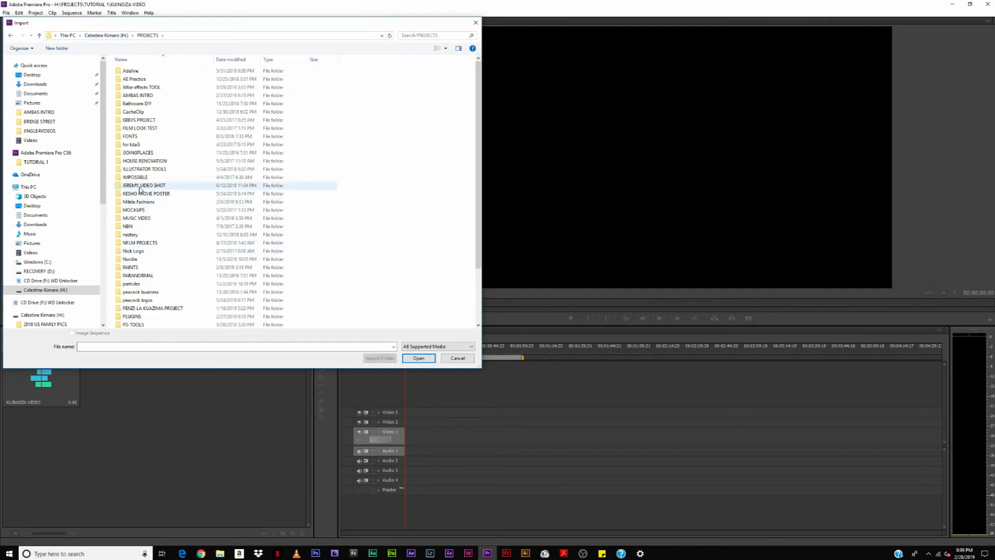
{"action": "scroll", "coordinate": [153, 165], "scroll_direction": "down", "scroll_amount": 1}
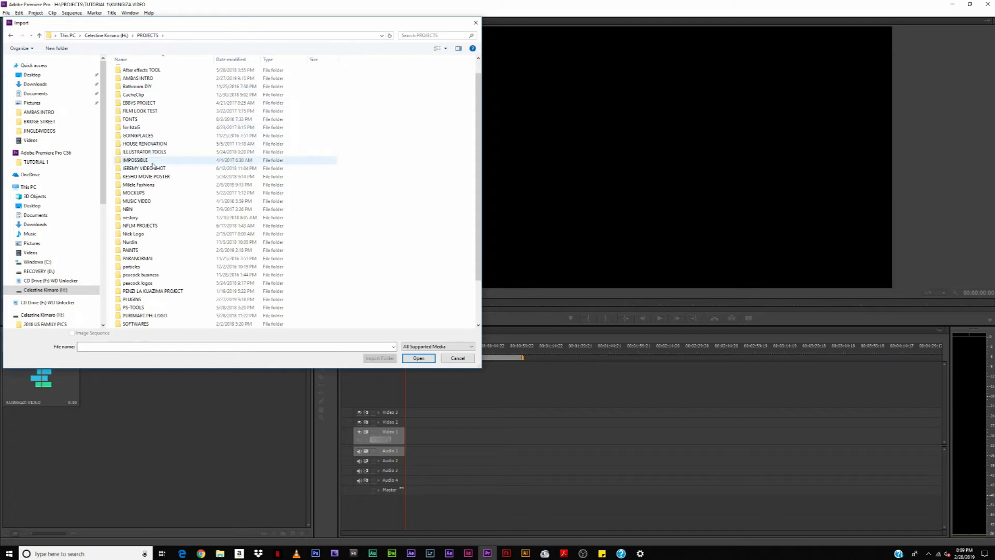
{"action": "scroll", "coordinate": [145, 187], "scroll_direction": "down", "scroll_amount": 2}
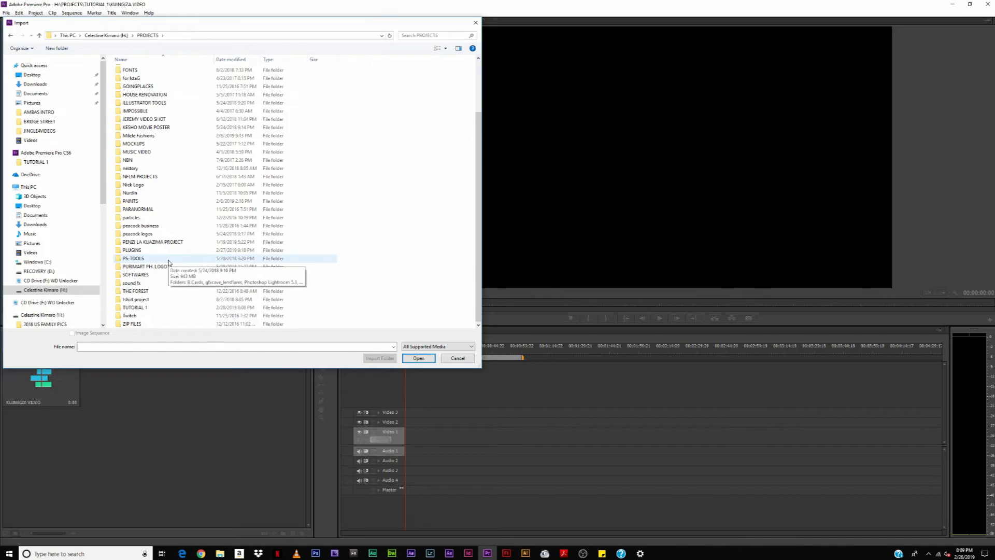
{"action": "scroll", "coordinate": [169, 262], "scroll_direction": "up", "scroll_amount": 3}
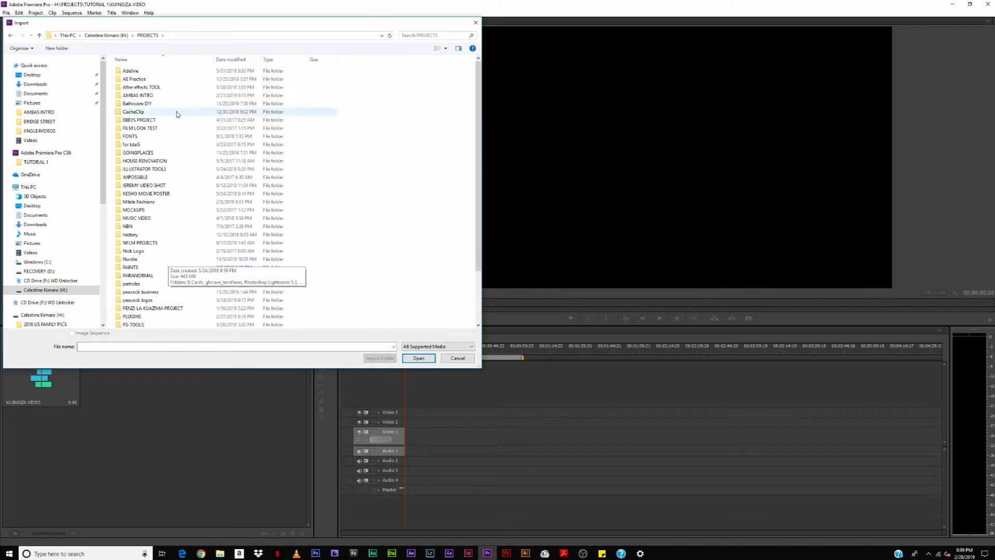
{"action": "left_click", "coordinate": [107, 35]}
{"action": "double_click", "coordinate": [133, 153]}
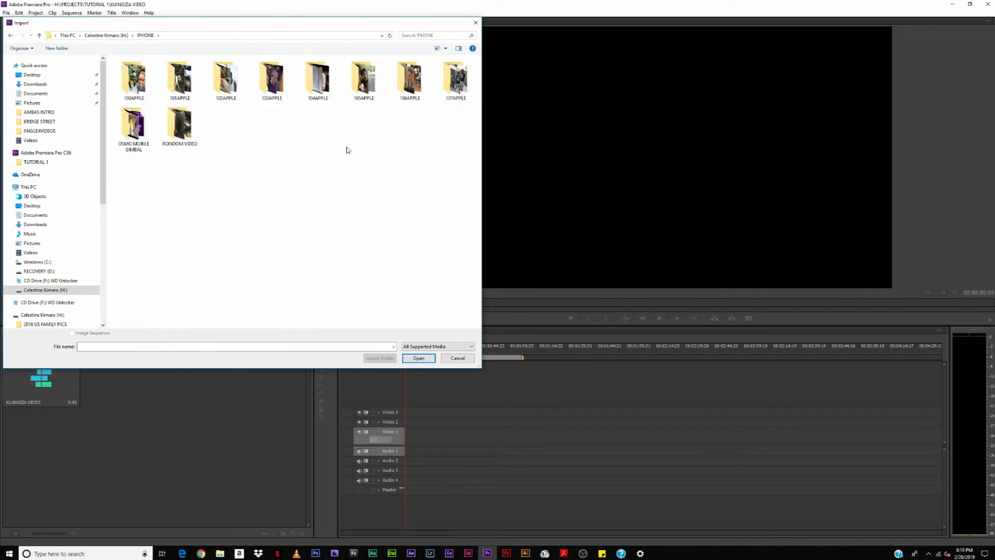
{"action": "double_click", "coordinate": [178, 128]}
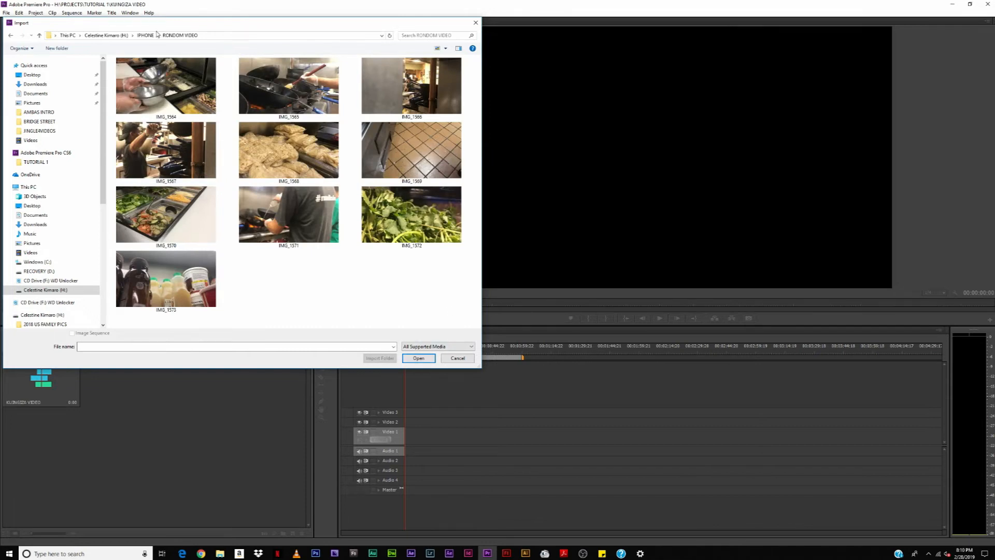
{"action": "left_click", "coordinate": [115, 37]}
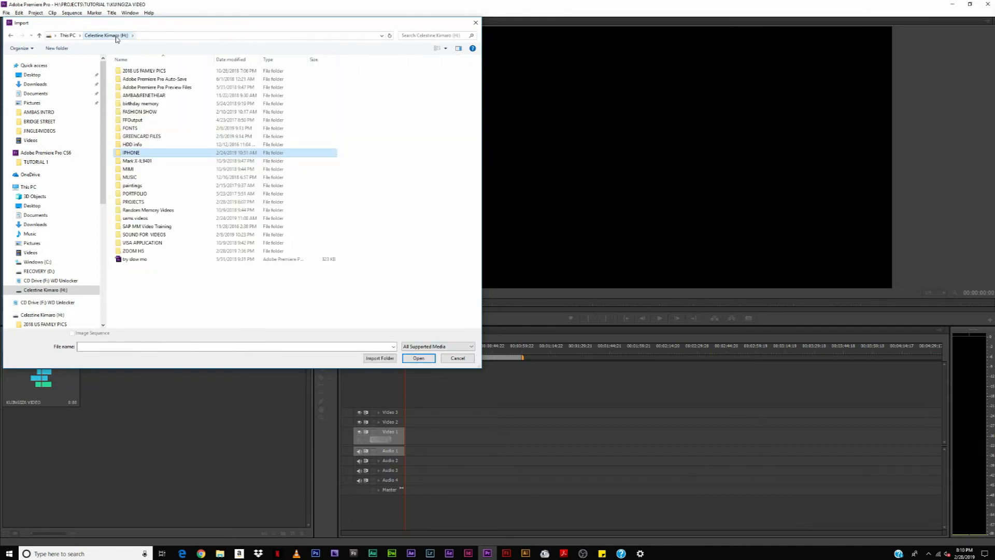
Import IMG_1571 from the RONDOM VIDEO folder inside the IPHONE folder.
{"action": "double_click", "coordinate": [149, 154]}
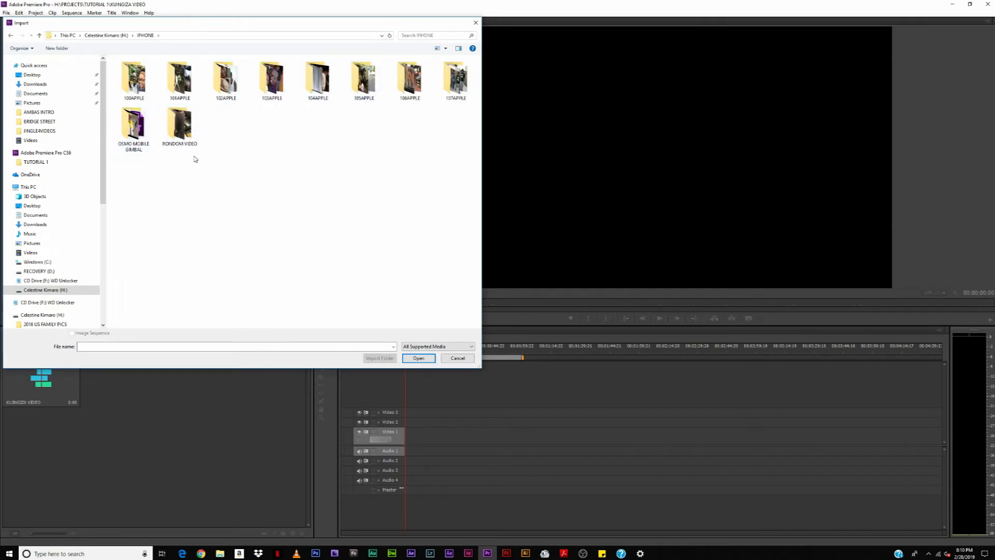
{"action": "left_click", "coordinate": [188, 134]}
{"action": "double_click", "coordinate": [186, 134]}
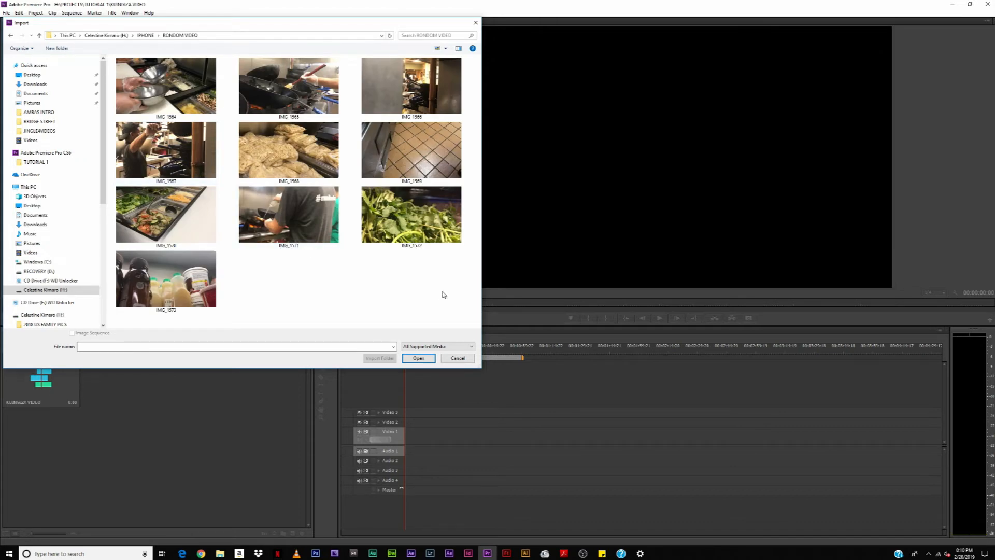
{"action": "left_click", "coordinate": [288, 214]}
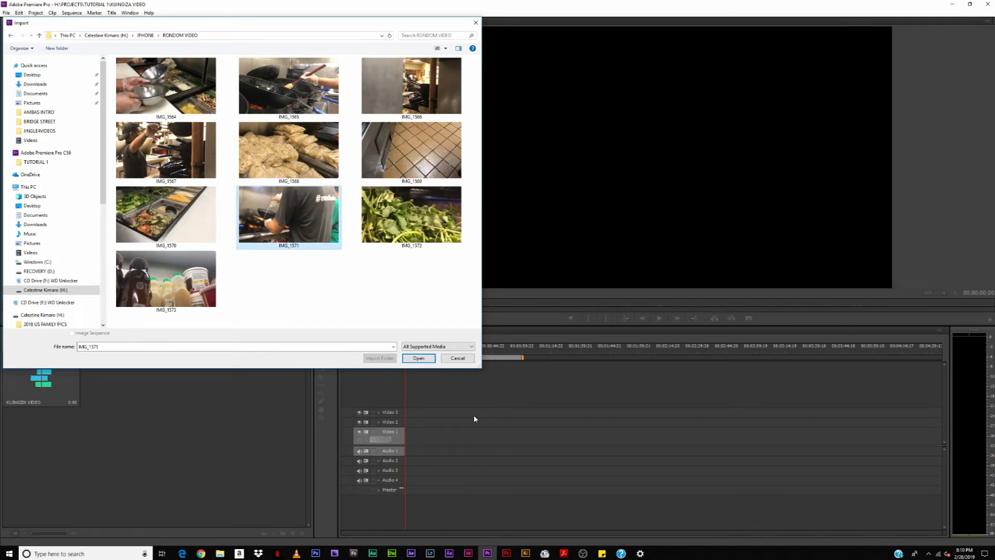
{"action": "left_click", "coordinate": [418, 358]}
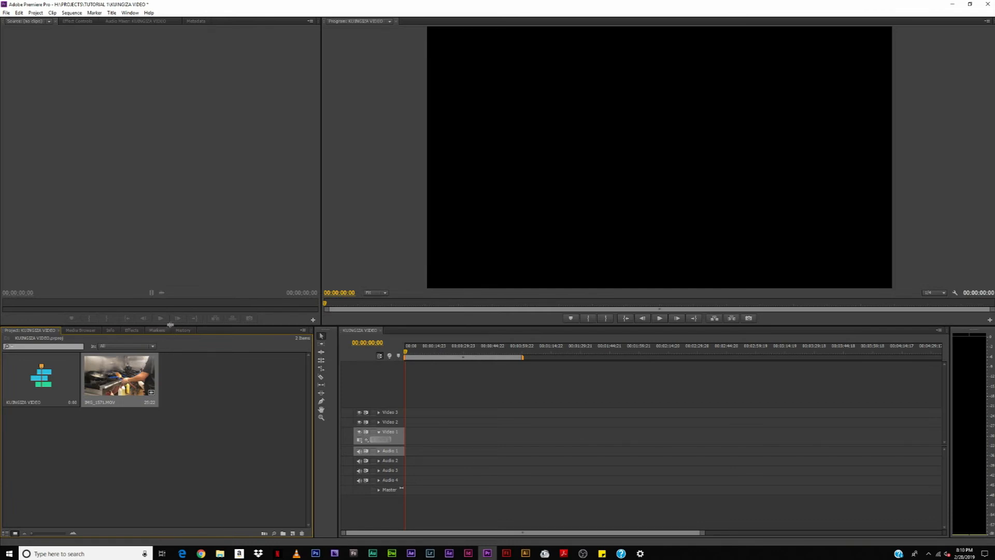
Give the project and timeline areas more height and skim through the IMG_1571.MOV thumbnail preview.
{"action": "left_click_drag", "start_coordinate": [172, 326], "coordinate": [184, 270]}
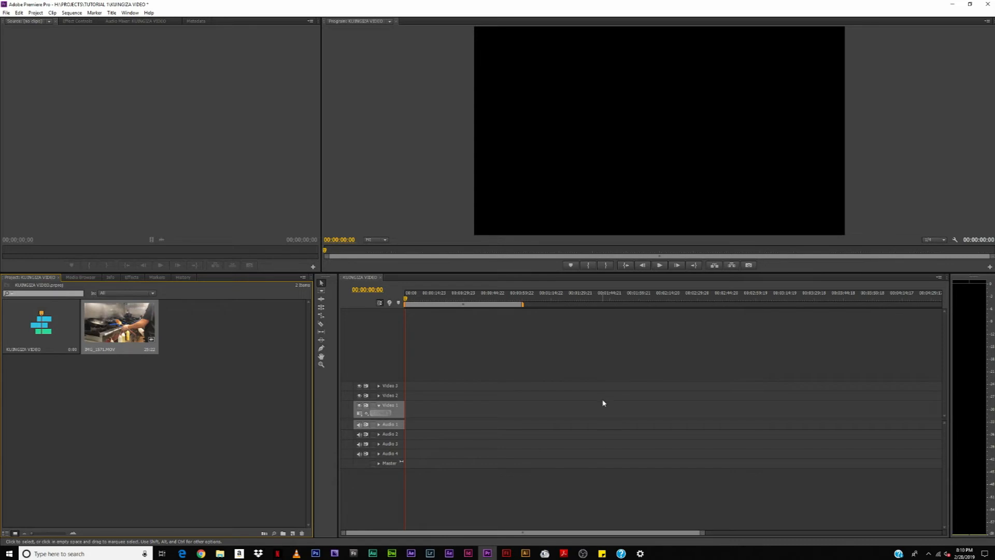
{"action": "mouse_move", "coordinate": [136, 324]}
{"action": "left_mouse_down"}
{"action": "mouse_move", "coordinate": [115, 319]}
{"action": "mouse_move", "coordinate": [305, 466]}
{"action": "mouse_move", "coordinate": [451, 417]}
{"action": "mouse_move", "coordinate": [138, 357]}
{"action": "mouse_move", "coordinate": [126, 328]}
{"action": "left_mouse_up"}
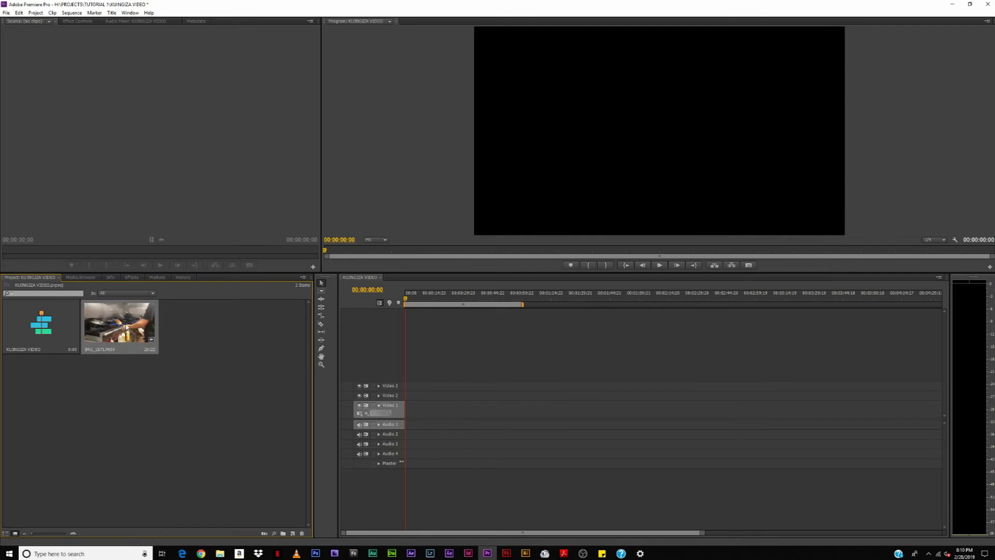
{"action": "left_click", "coordinate": [126, 327]}
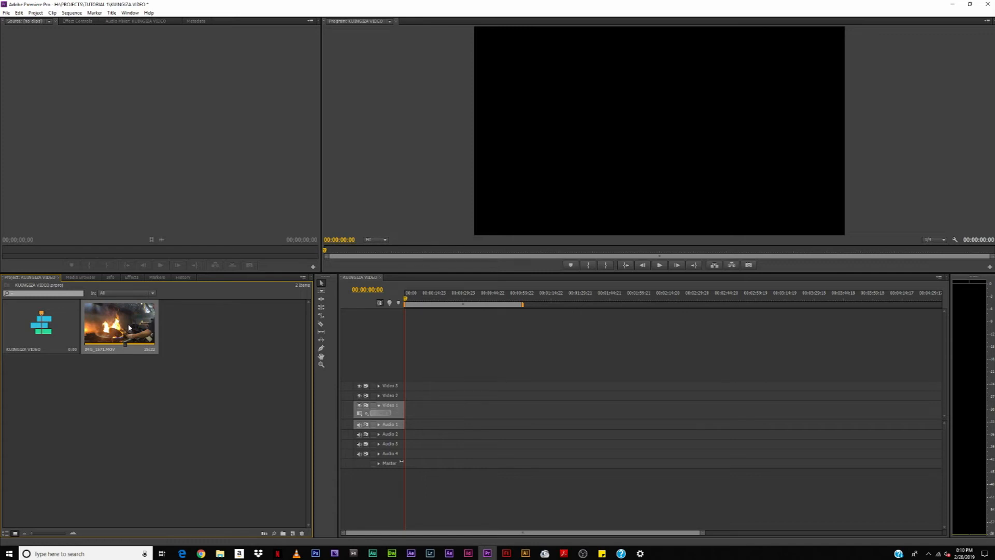
{"action": "left_click", "coordinate": [128, 327]}
Place the whole IMG_1571.MOV clip on Video 1, keeping the existing sequence settings, and move the playhead to the clip's start at 00:00:05:05.
{"action": "left_click_drag", "start_coordinate": [129, 328], "coordinate": [420, 424]}
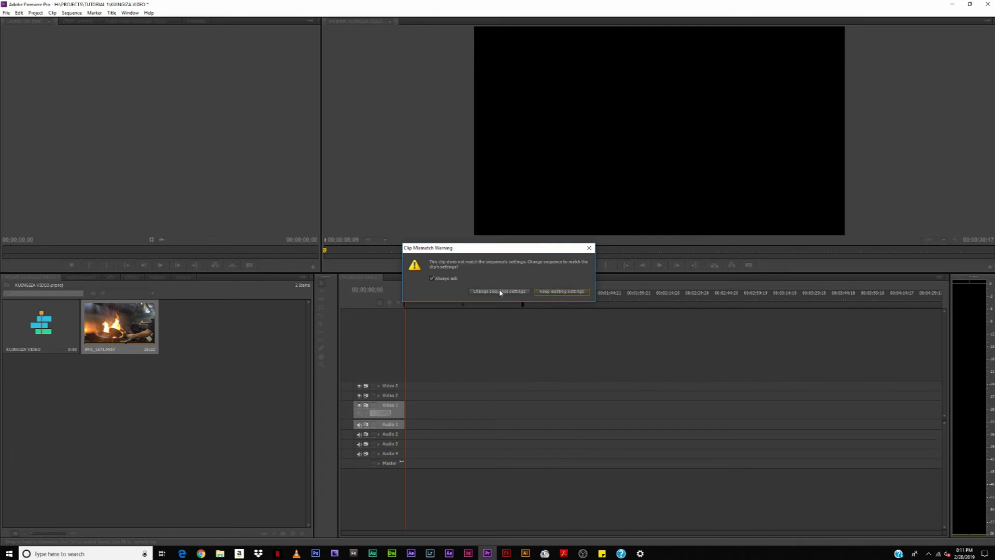
{"action": "left_click", "coordinate": [556, 293]}
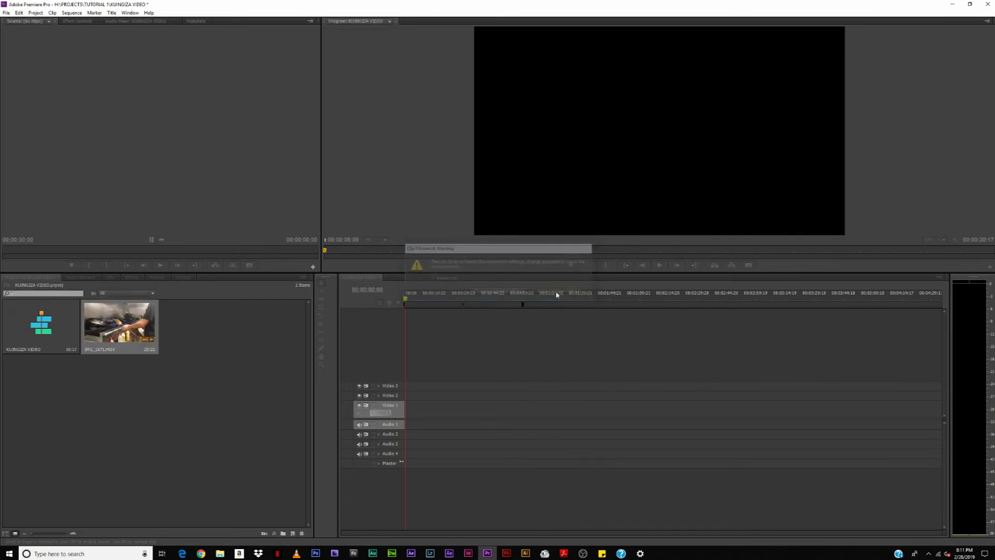
{"action": "left_click", "coordinate": [423, 297]}
{"action": "left_click_drag", "start_coordinate": [467, 299], "coordinate": [416, 307]}
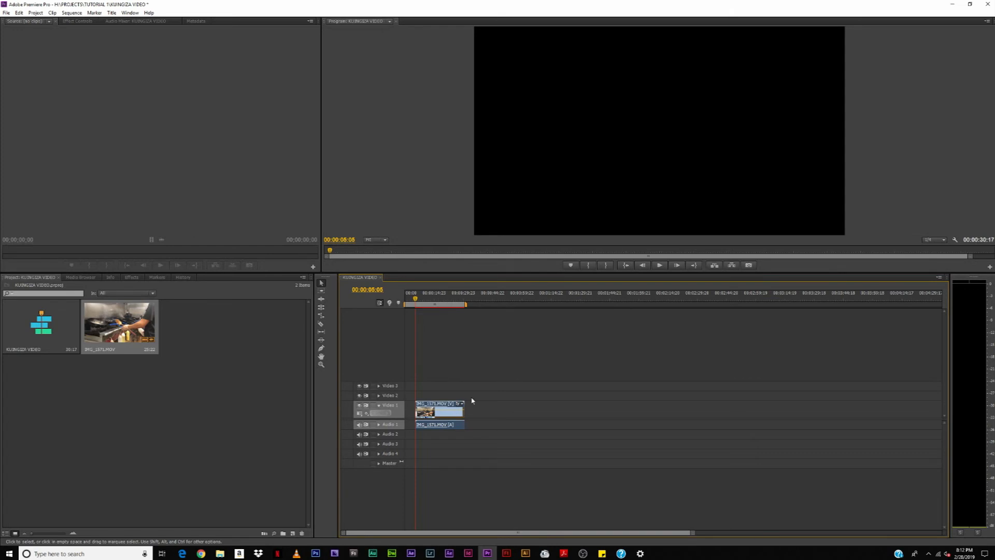
Shift the clip further along the timeline onto Video 2, return it to Video 1 at the playhead, and play it.
{"action": "left_click_drag", "start_coordinate": [450, 407], "coordinate": [552, 403]}
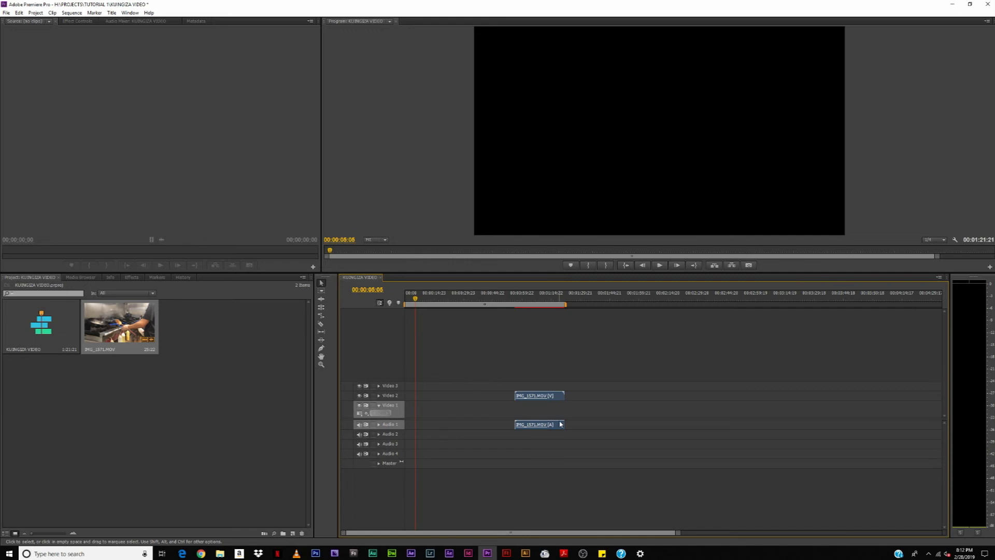
{"action": "left_click_drag", "start_coordinate": [560, 398], "coordinate": [460, 414]}
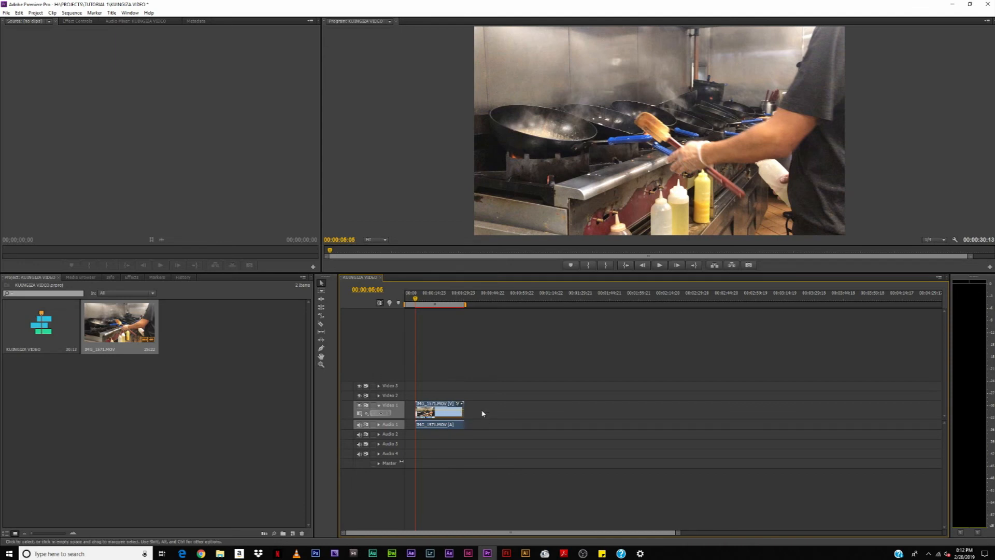
{"action": "key", "text": "space"}
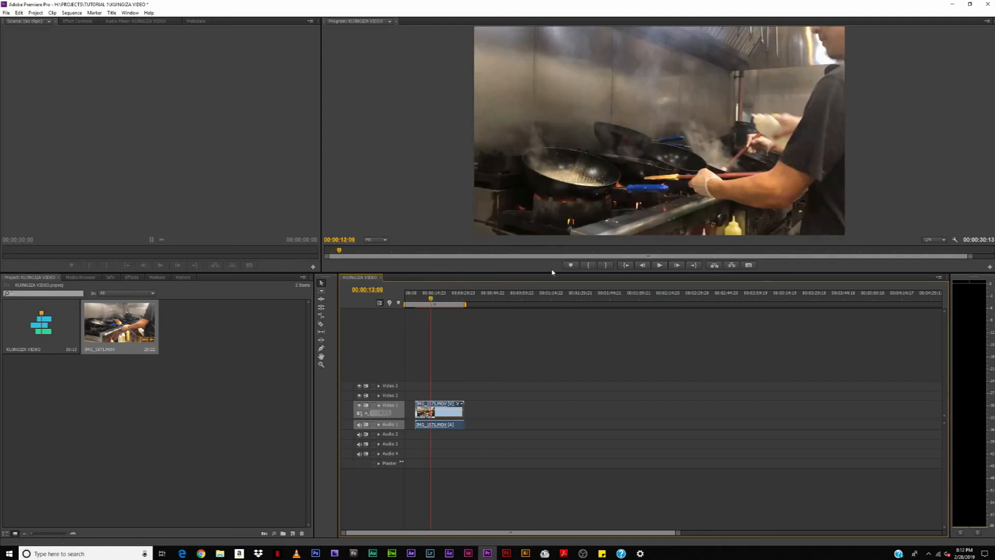
Enlarge the Program monitor and delete the IMG_1571.MOV clip from the timeline.
{"action": "left_click_drag", "start_coordinate": [550, 271], "coordinate": [516, 321]}
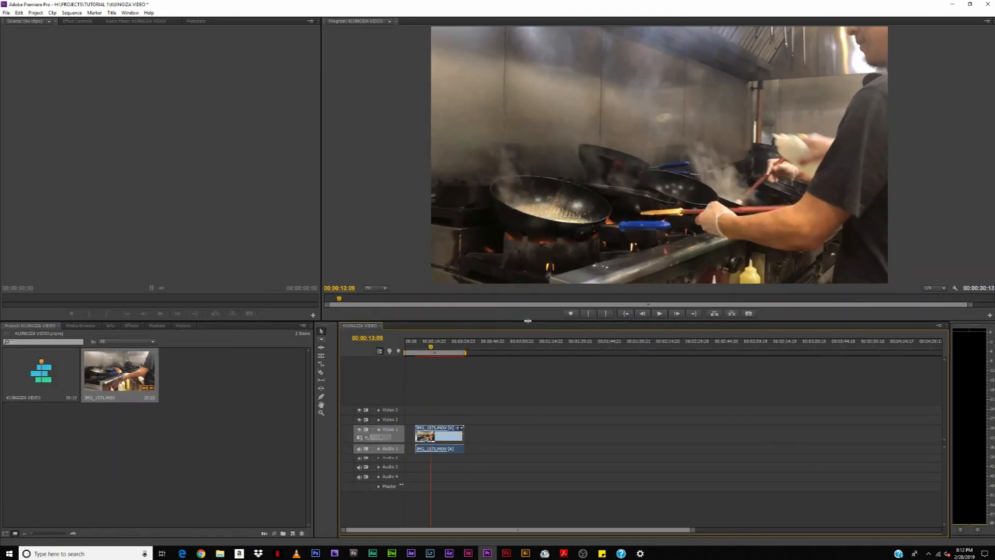
{"action": "mouse_move", "coordinate": [432, 348]}
{"action": "left_mouse_down"}
{"action": "mouse_move", "coordinate": [460, 347]}
{"action": "mouse_move", "coordinate": [411, 353]}
{"action": "mouse_move", "coordinate": [437, 354]}
{"action": "mouse_move", "coordinate": [418, 358]}
{"action": "left_mouse_up"}
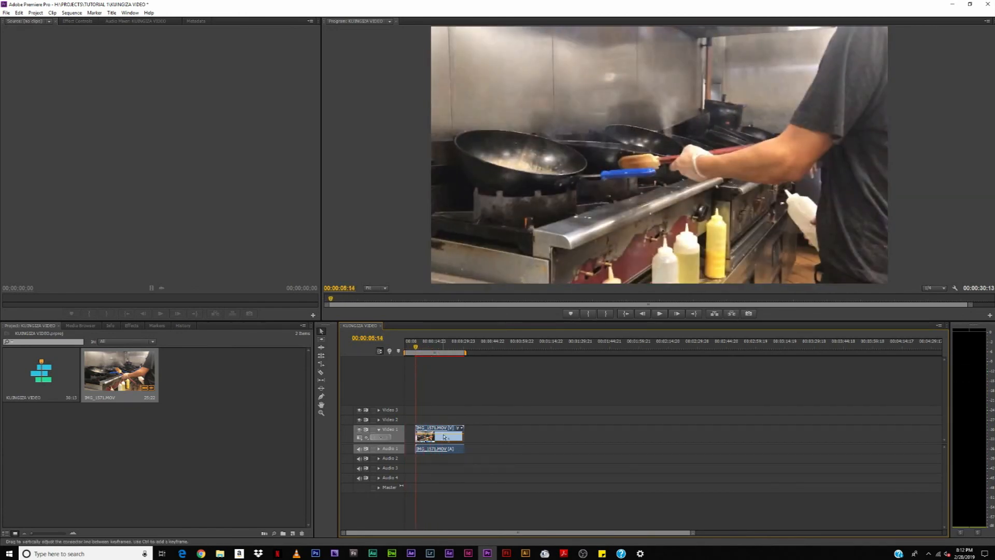
{"action": "key", "text": "Delete"}
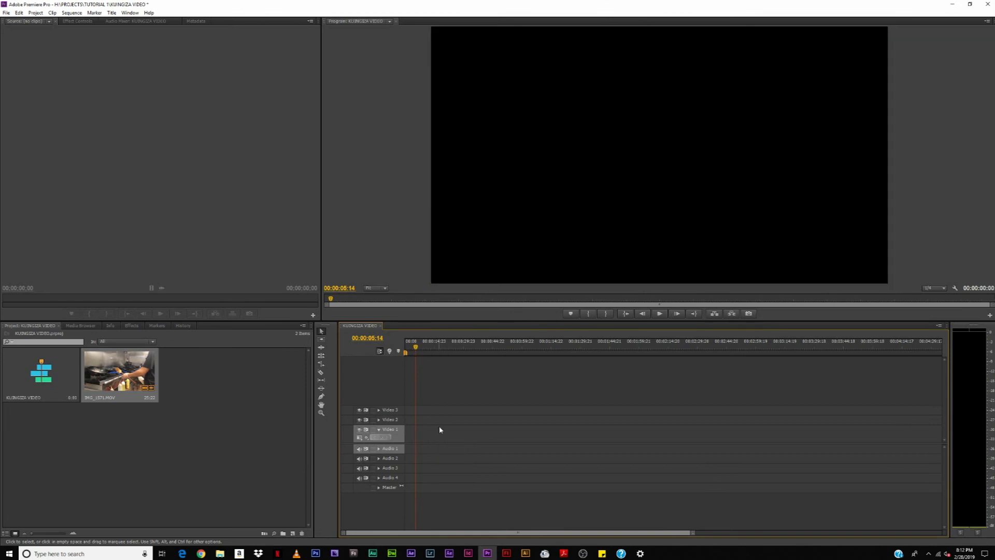
Open IMG_1571.MOV in the Source monitor and mark its In point at 00:00:05:05 and Out point at 00:00:08:11.
{"action": "double_click", "coordinate": [120, 373]}
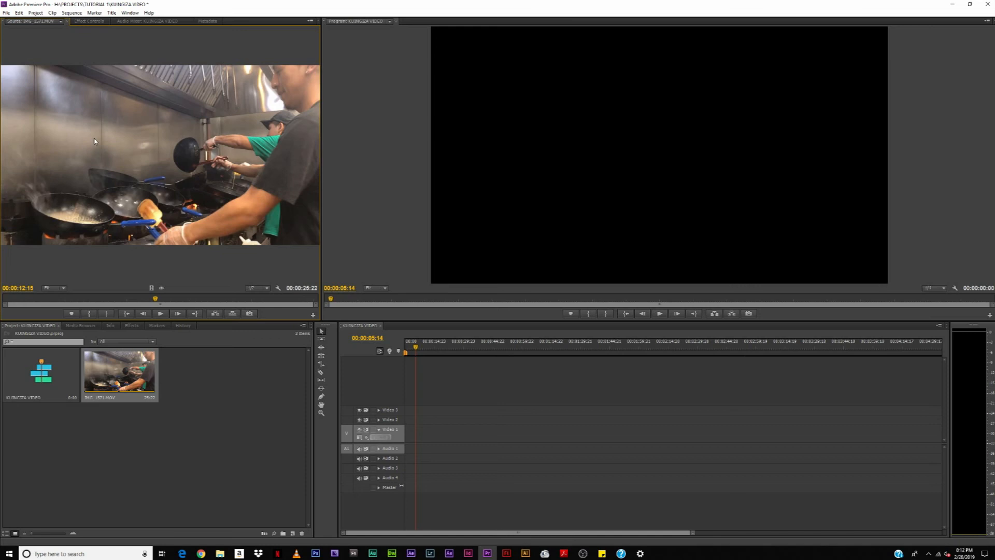
{"action": "left_click_drag", "start_coordinate": [153, 300], "coordinate": [66, 308]}
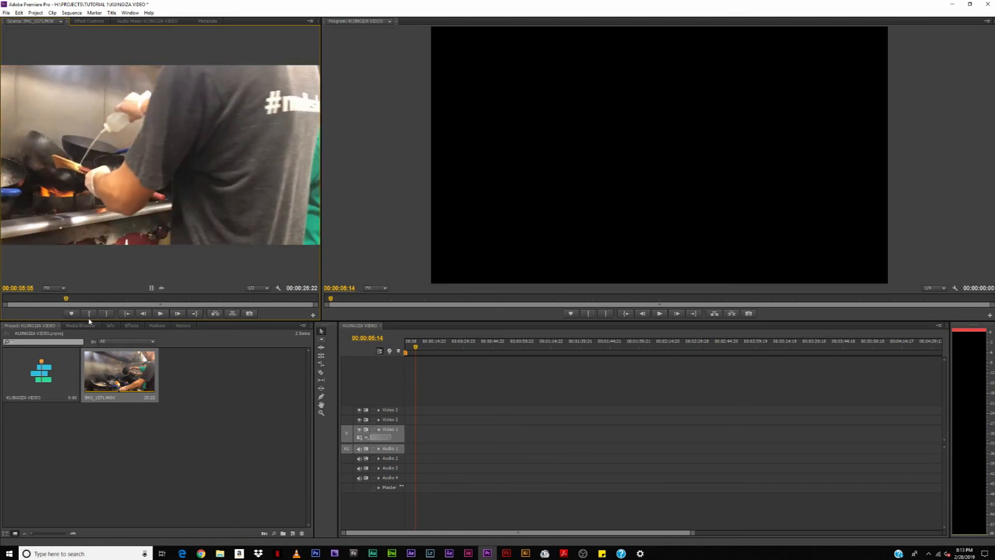
{"action": "left_click", "coordinate": [88, 313]}
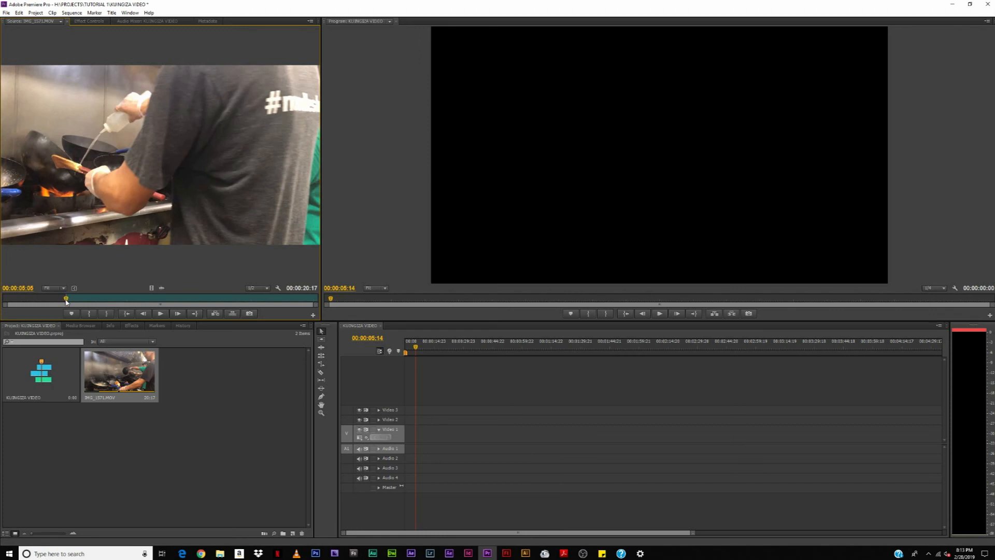
{"action": "left_click_drag", "start_coordinate": [66, 302], "coordinate": [104, 303]}
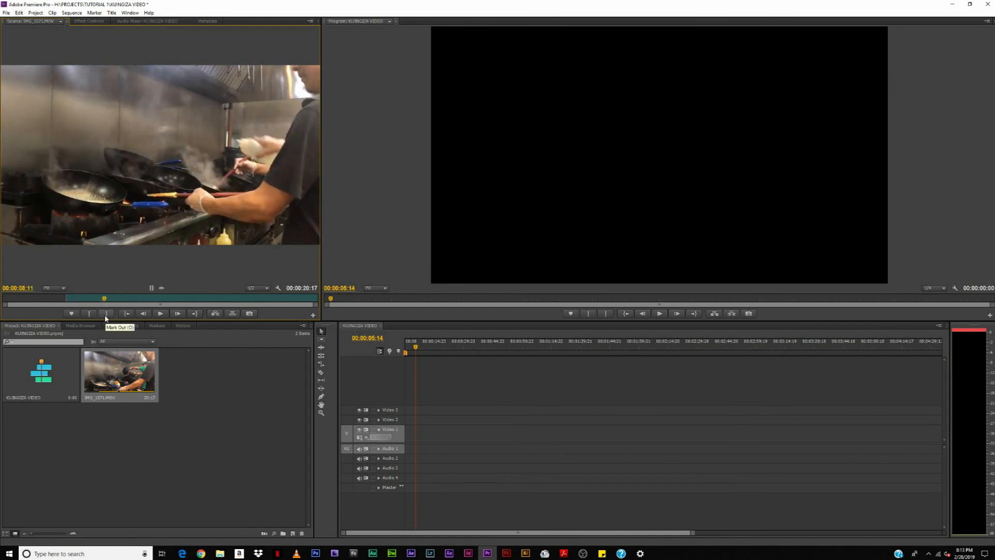
{"action": "left_click", "coordinate": [107, 314]}
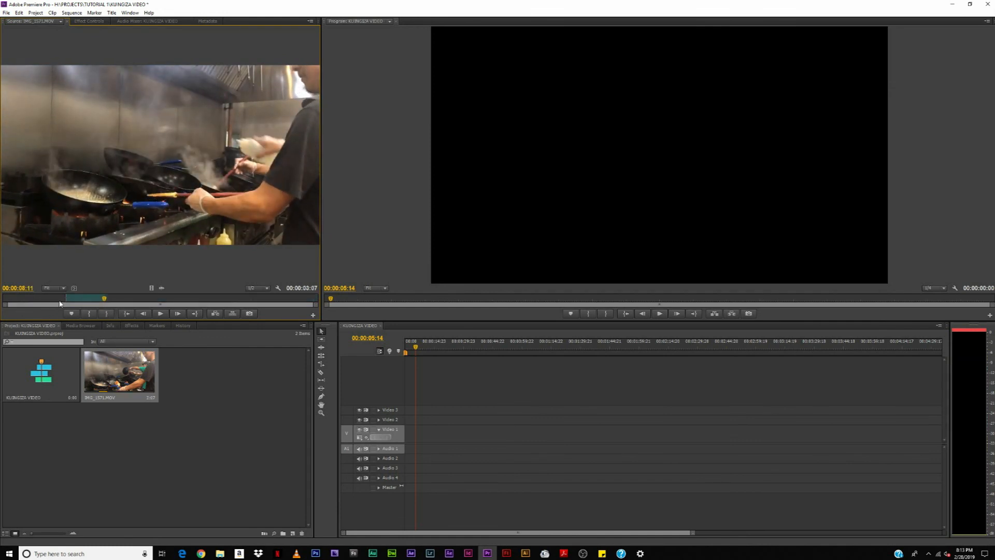
{"action": "mouse_move", "coordinate": [105, 301]}
{"action": "left_mouse_down"}
{"action": "mouse_move", "coordinate": [66, 304]}
{"action": "mouse_move", "coordinate": [95, 303]}
{"action": "mouse_move", "coordinate": [78, 305]}
{"action": "mouse_move", "coordinate": [87, 306]}
{"action": "left_mouse_up"}
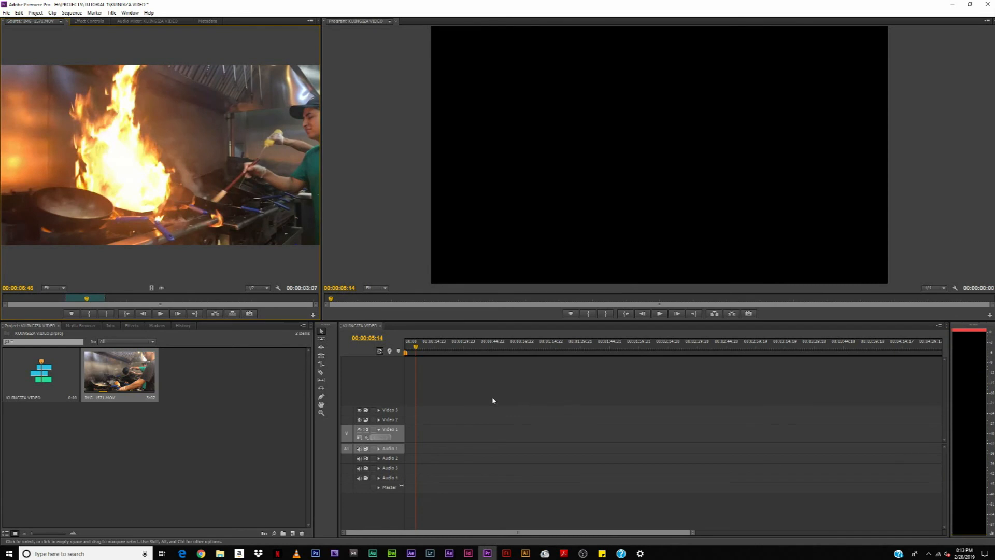
Place the trimmed IMG_1571.MOV on Video 2 and Audio 2 in the timeline, keeping the existing sequence settings.
{"action": "left_click", "coordinate": [121, 361]}
{"action": "left_click_drag", "start_coordinate": [441, 459], "coordinate": [461, 427]}
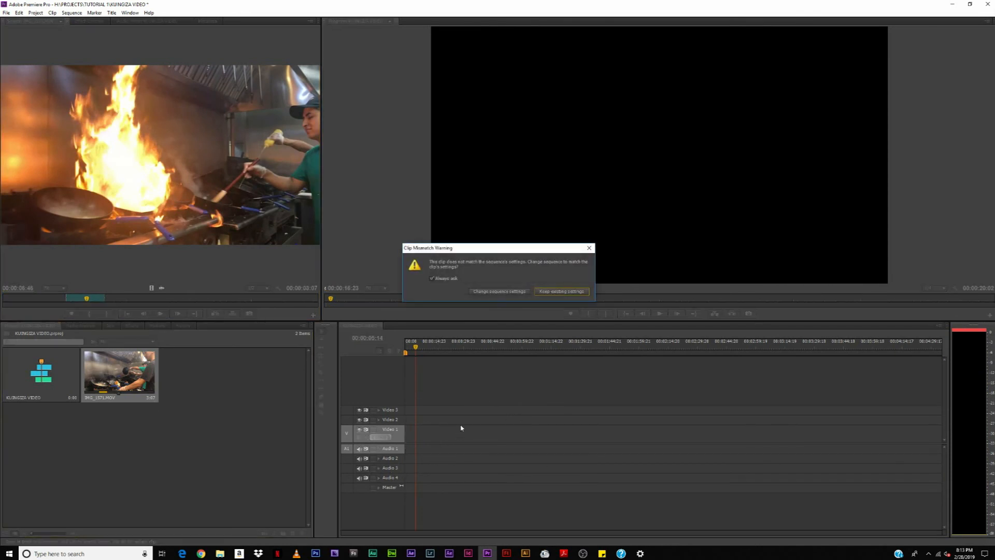
{"action": "left_click", "coordinate": [562, 292]}
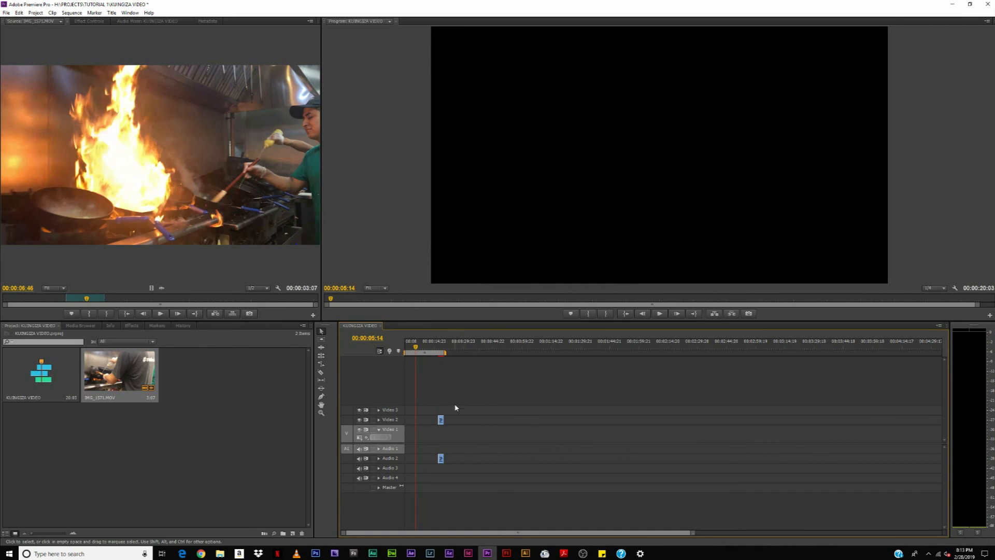
Move the trimmed clip to Video 1 at 00:00:05:14 and set the playhead to 00:00:12:00.
{"action": "left_click_drag", "start_coordinate": [442, 424], "coordinate": [422, 437]}
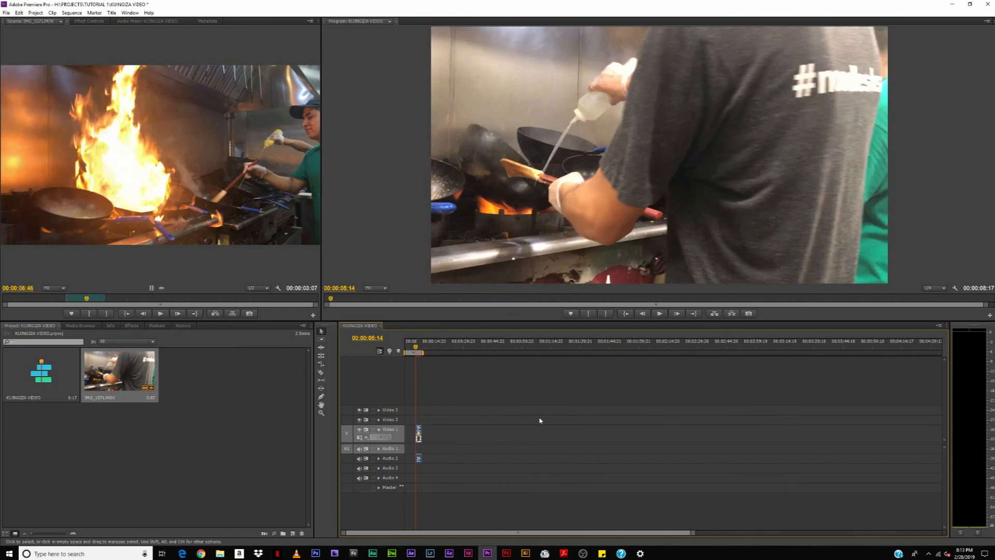
{"action": "left_click", "coordinate": [425, 353]}
{"action": "left_click", "coordinate": [427, 346]}
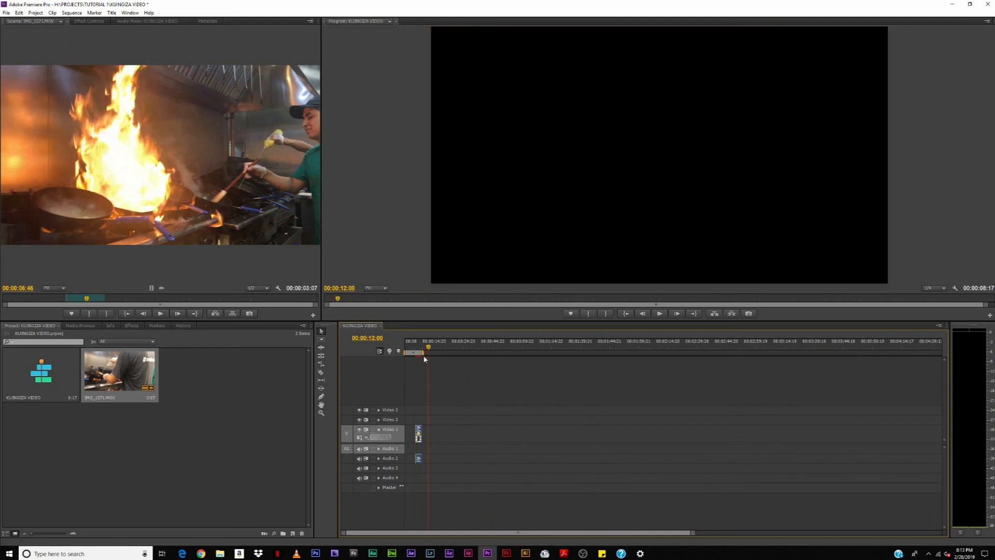
Preview the trimmed IMG_1571.MOV clip in the timeline by scrubbing the playhead across it to 00:00:06:14.
{"action": "left_click_drag", "start_coordinate": [423, 352], "coordinate": [487, 373]}
{"action": "left_click_drag", "start_coordinate": [425, 367], "coordinate": [309, 367]}
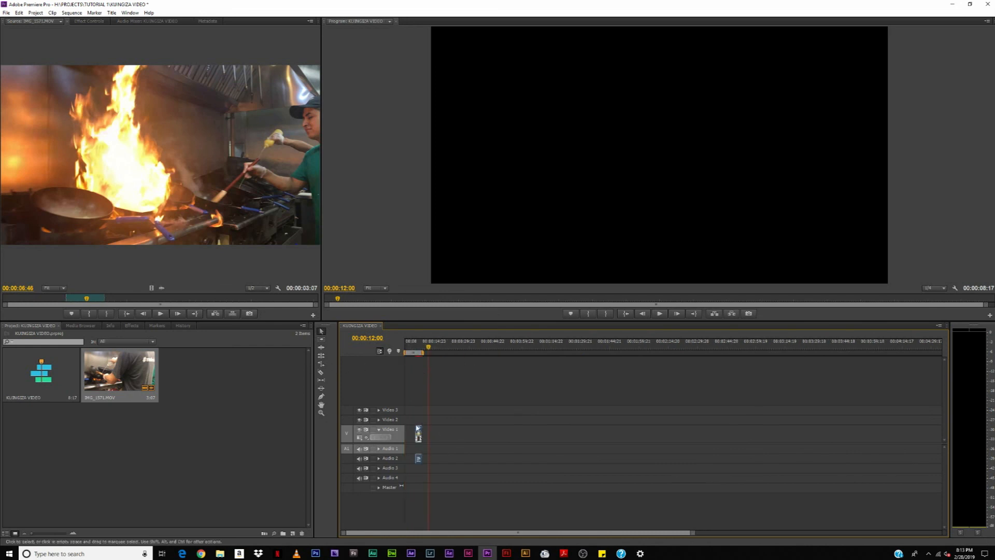
{"action": "left_click_drag", "start_coordinate": [694, 535], "coordinate": [574, 529]}
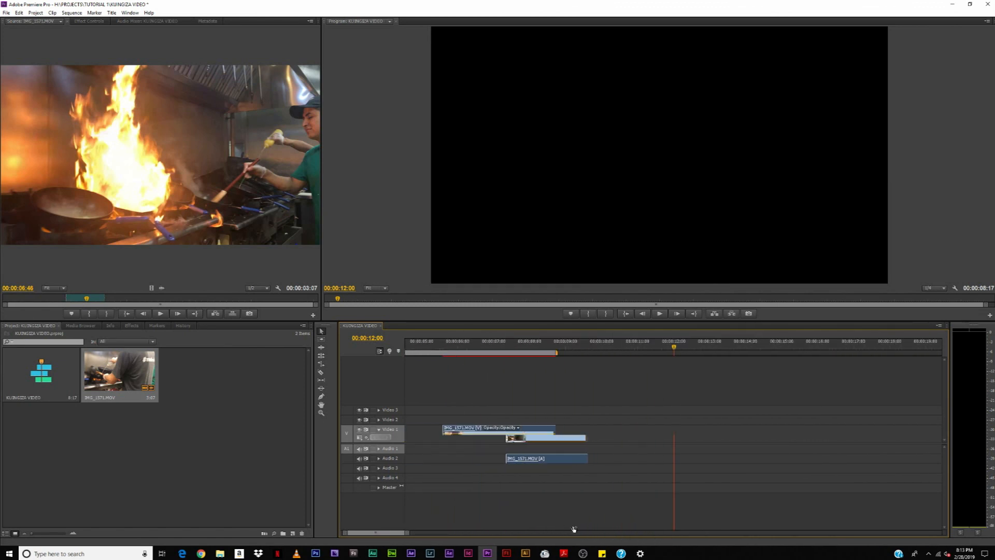
{"action": "left_click_drag", "start_coordinate": [574, 529], "coordinate": [616, 531]}
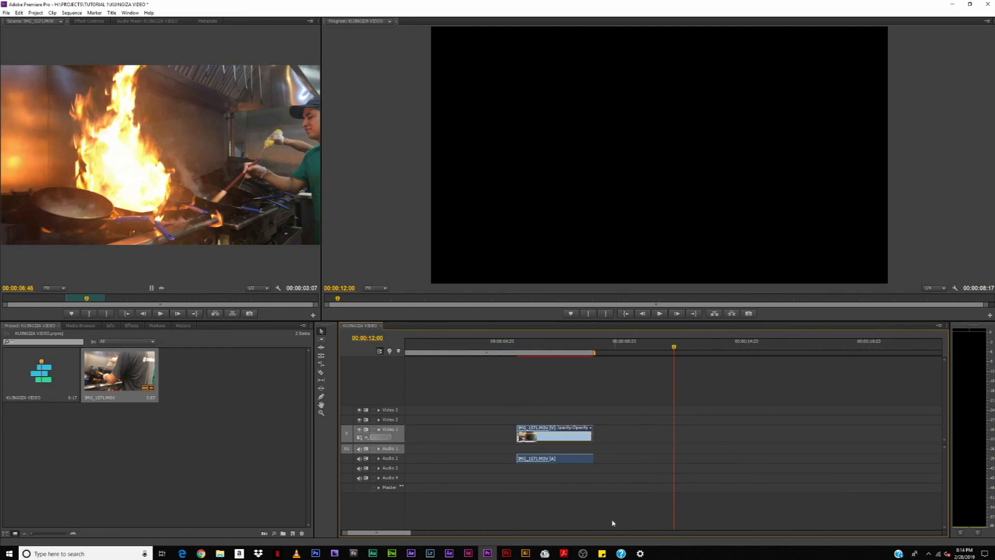
{"action": "mouse_move", "coordinate": [545, 347]}
{"action": "left_mouse_down"}
{"action": "mouse_move", "coordinate": [524, 346]}
{"action": "mouse_move", "coordinate": [552, 349]}
{"action": "mouse_move", "coordinate": [539, 357]}
{"action": "left_mouse_up"}
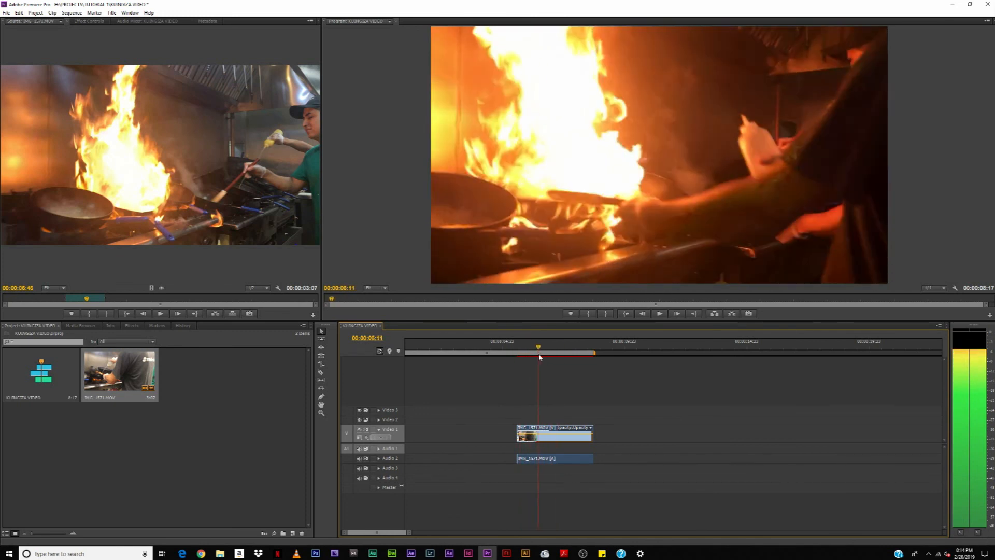
{"action": "left_click", "coordinate": [543, 347]}
{"action": "mouse_move", "coordinate": [544, 349]}
{"action": "left_mouse_down"}
{"action": "mouse_move", "coordinate": [582, 348]}
{"action": "mouse_move", "coordinate": [540, 358]}
{"action": "left_mouse_up"}
Move the audio of the IMG_1571.MOV clip from Audio 2 to Audio 1, directly below its video.
{"action": "left_click", "coordinate": [567, 429]}
{"action": "left_click", "coordinate": [534, 428]}
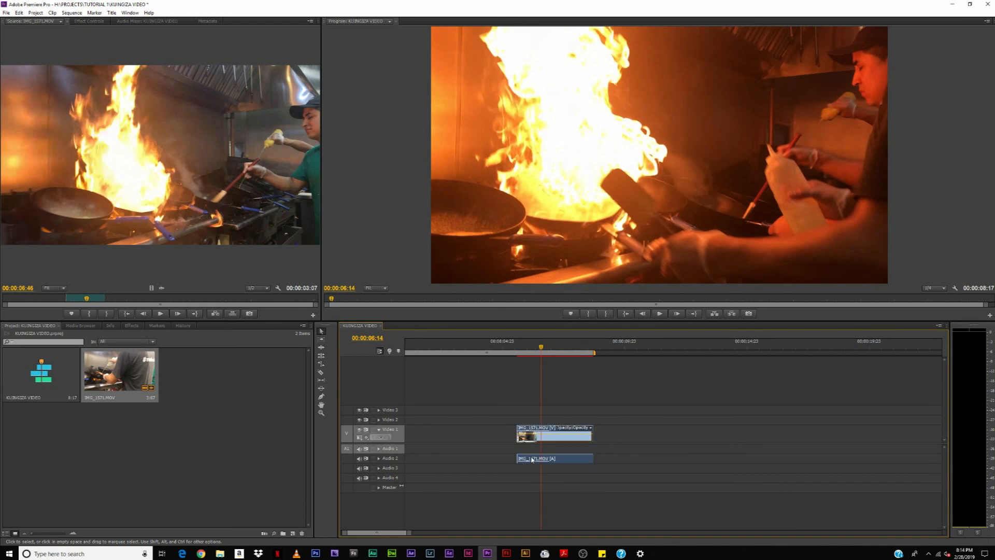
{"action": "left_click_drag", "start_coordinate": [563, 451], "coordinate": [563, 449]}
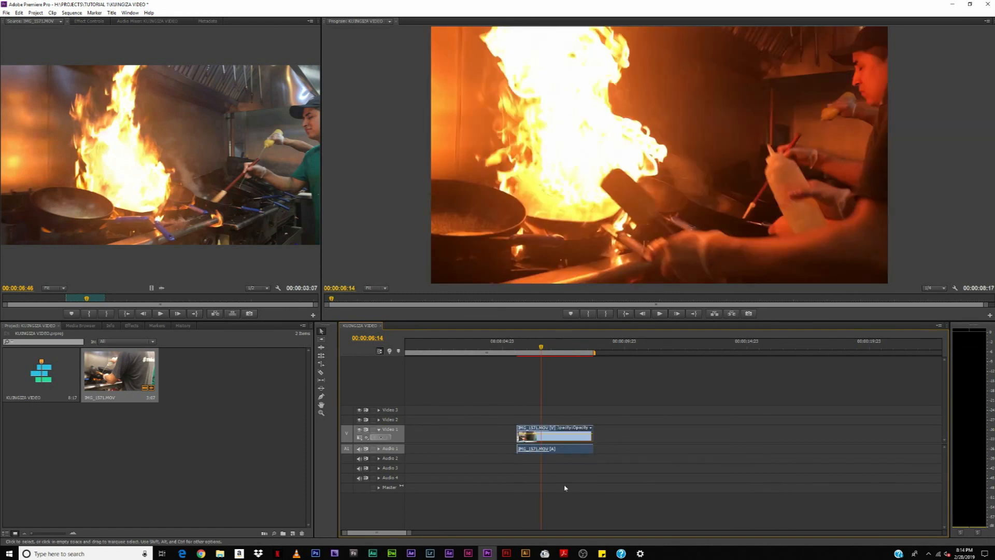
Move the IMG_1571.MOV clip with its audio close to the start of the timeline and scrub the playhead to 00:00:03:09.
{"action": "mouse_move", "coordinate": [539, 354]}
{"action": "left_mouse_down"}
{"action": "mouse_move", "coordinate": [562, 355]}
{"action": "mouse_move", "coordinate": [520, 354]}
{"action": "mouse_move", "coordinate": [543, 355]}
{"action": "left_mouse_up"}
{"action": "left_click_drag", "start_coordinate": [539, 433], "coordinate": [426, 431]}
{"action": "left_click_drag", "start_coordinate": [421, 346], "coordinate": [469, 352]}
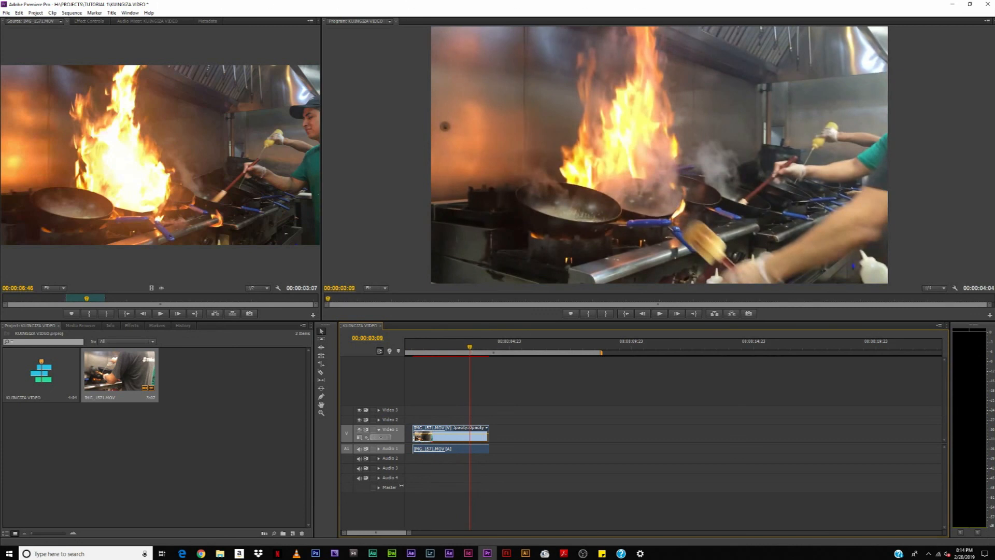
{"action": "left_click", "coordinate": [950, 6]}
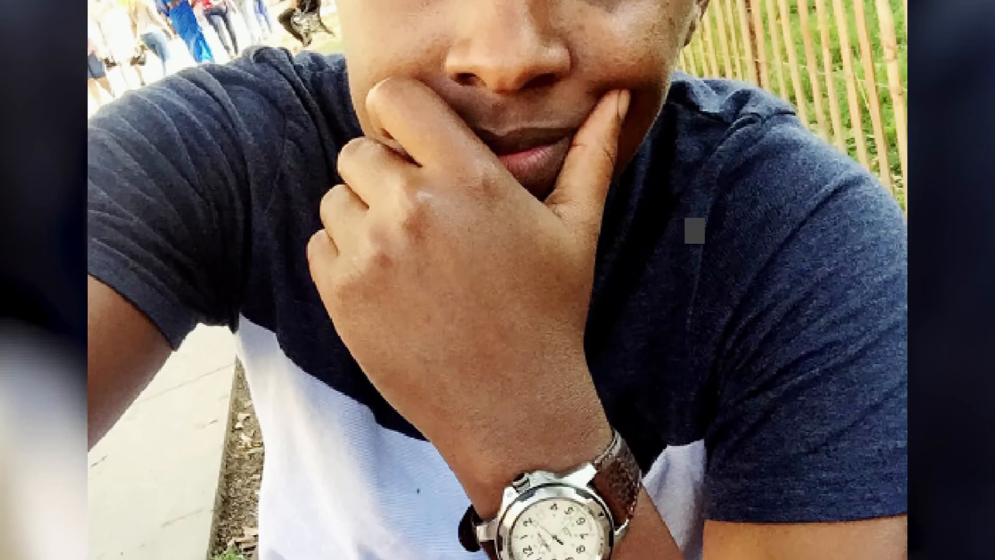